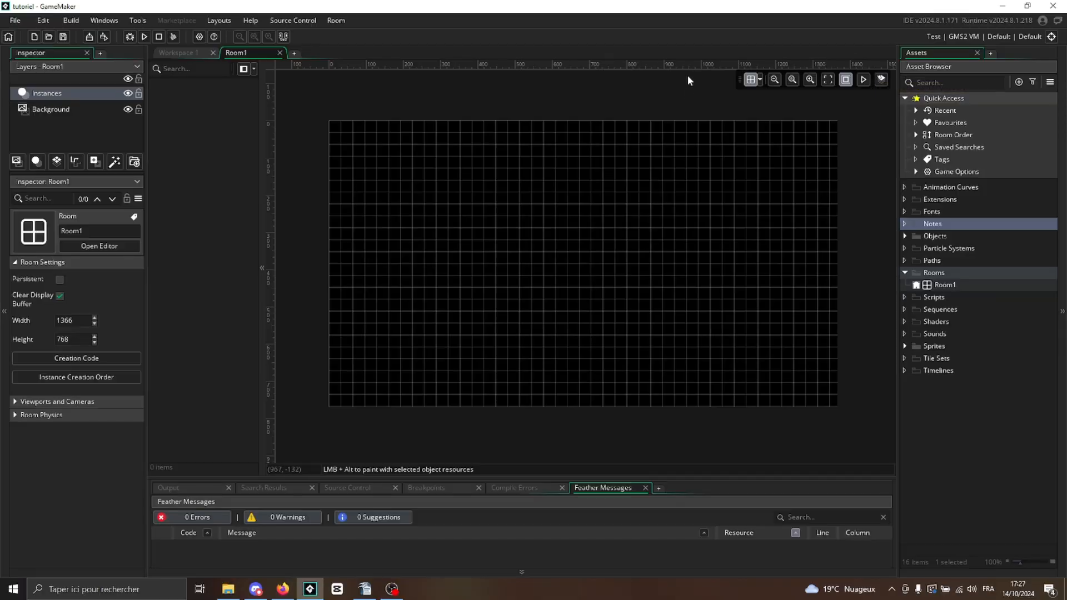
Step: Place an instance of obj_slime_bleu in Room1 and play its animation in the room editor
click(774, 79)
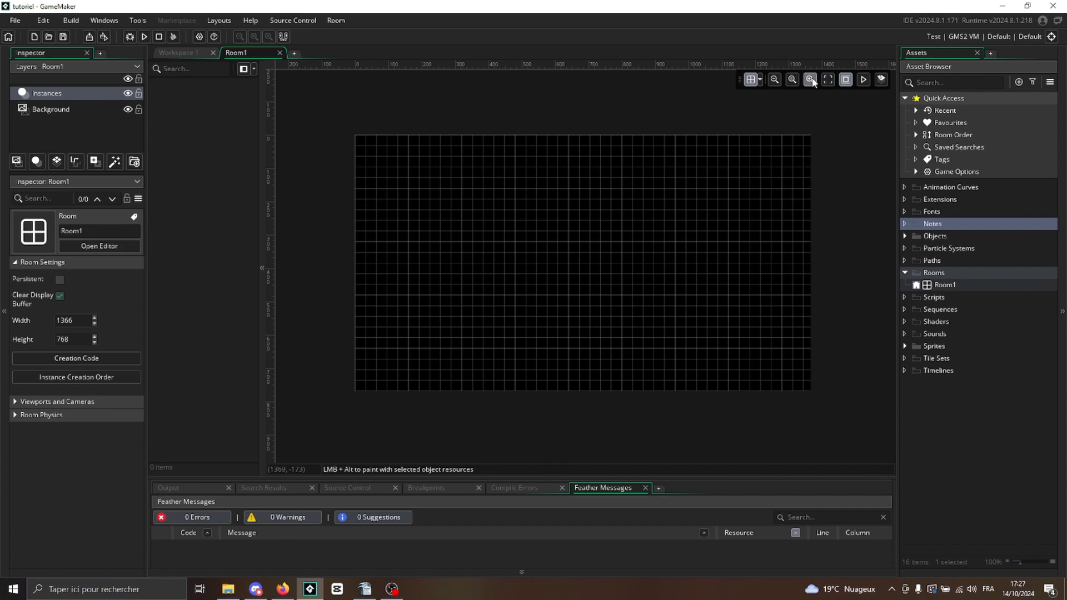
click(810, 80)
click(792, 79)
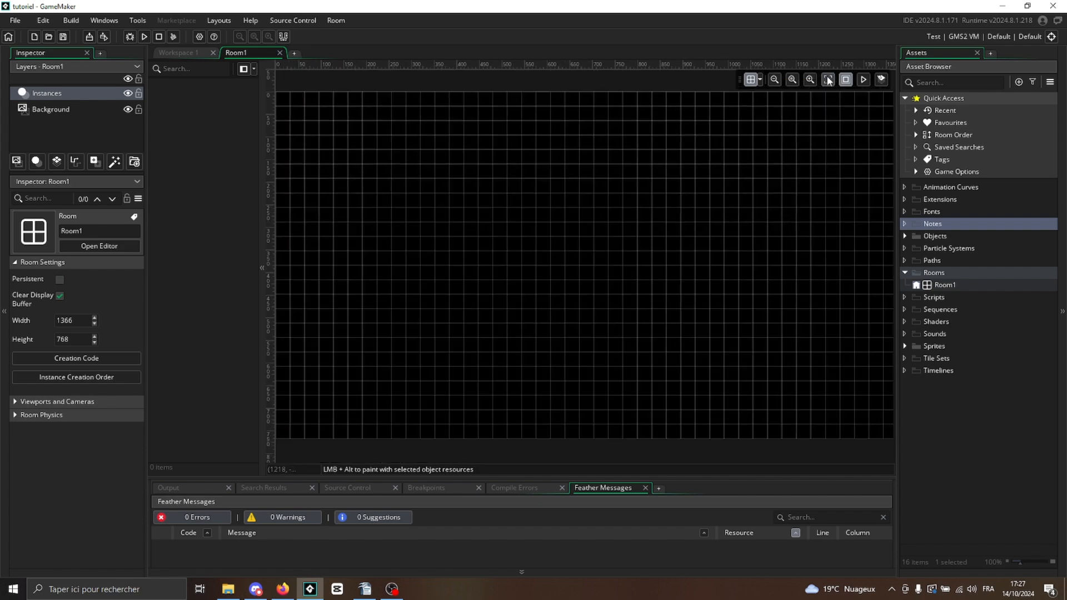
ctrl+scroll(698, 166, down, 1)
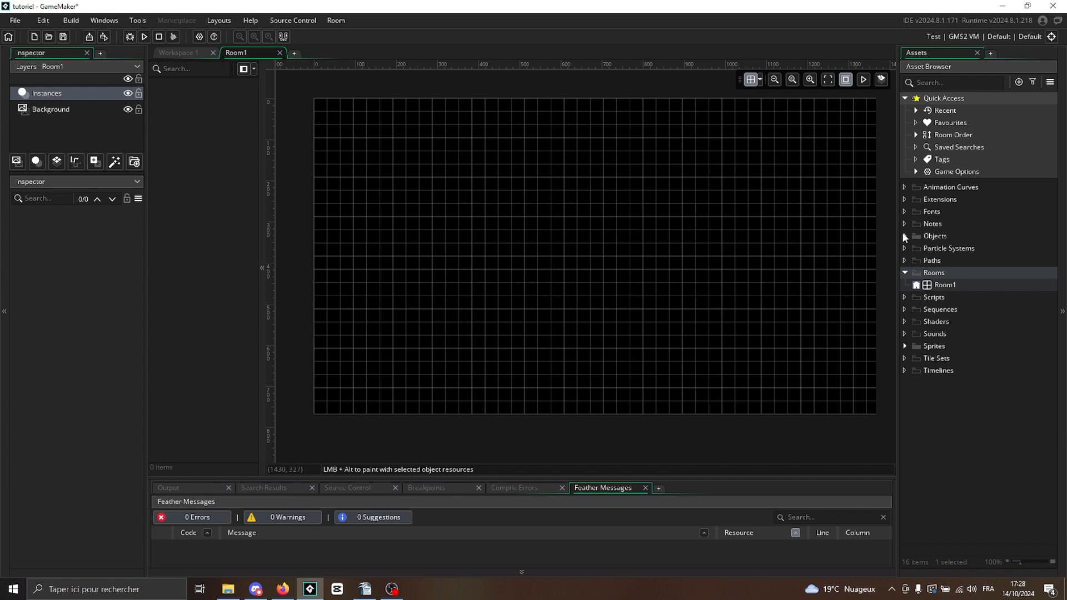
click(904, 237)
drag(939, 259, 632, 215)
click(863, 79)
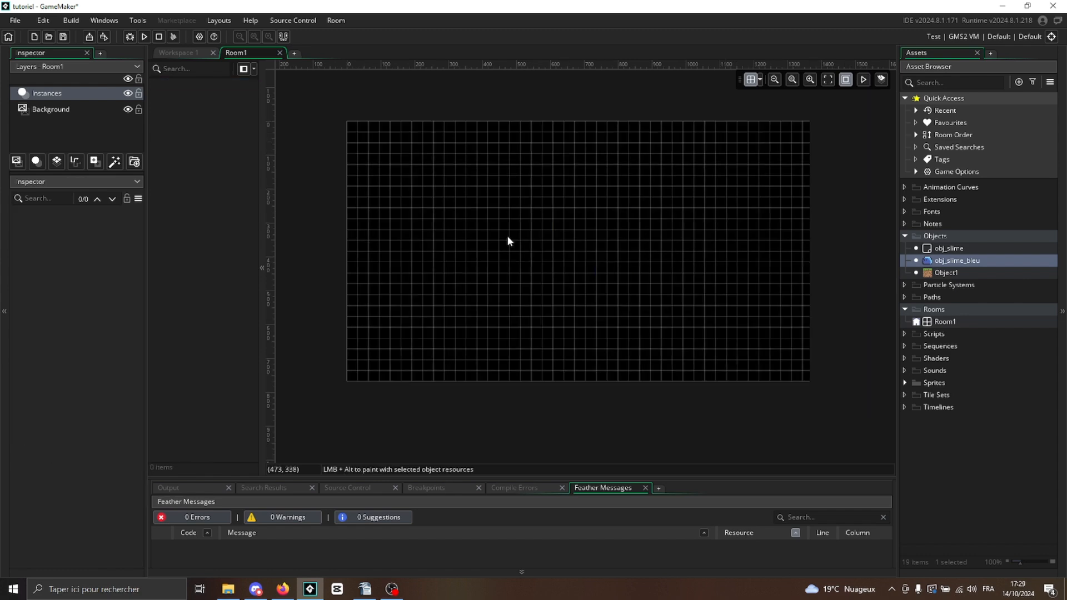
ctrl+scroll(508, 237, down, 4)
ctrl+scroll(508, 237, up, 4)
ctrl+scroll(670, 176, up, 2)
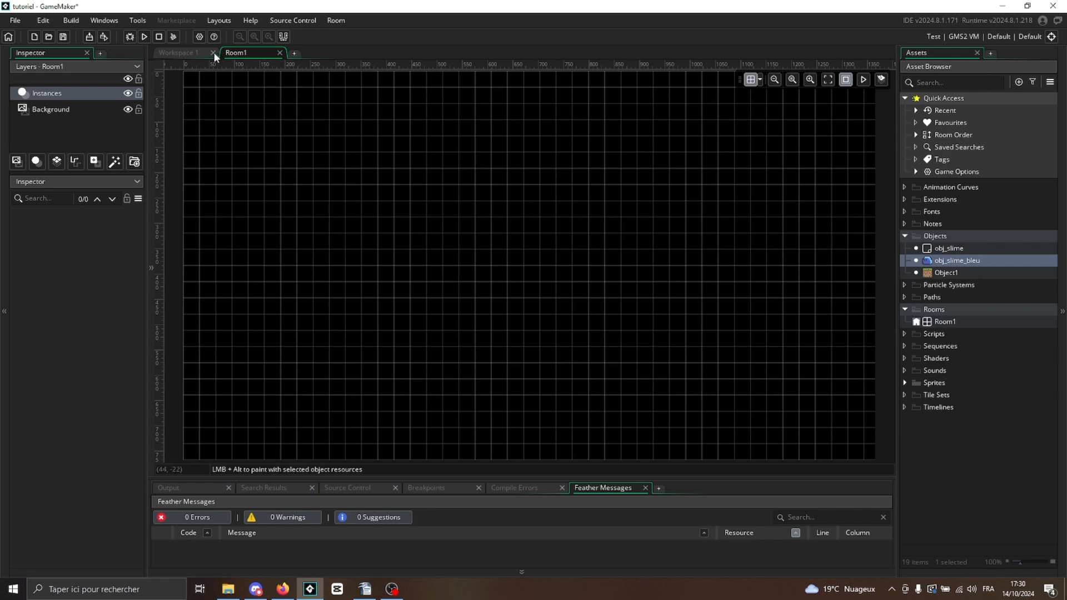
click(237, 53)
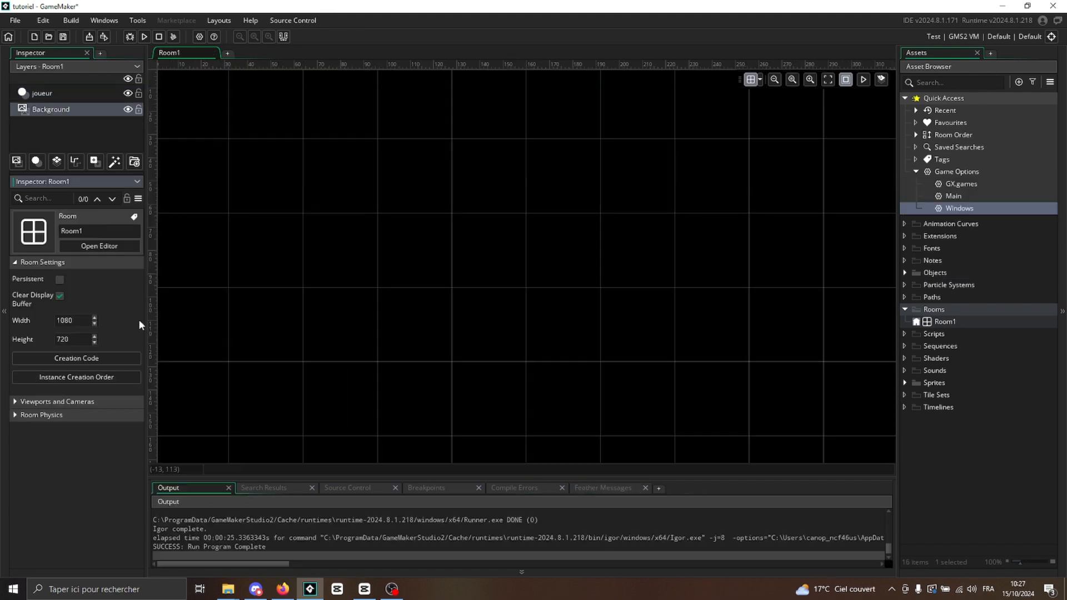
Step: Set Room1's size to 320 by 180 and toggle its Persistent setting
click(87, 321)
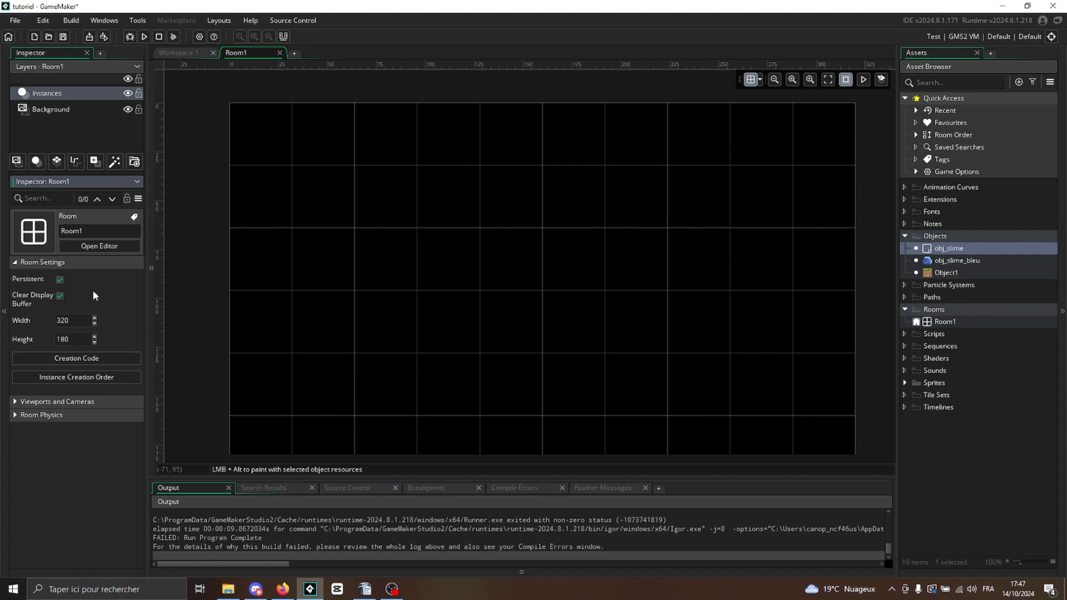
click(60, 280)
Step: Close the Inspector and reopen it beside the room editor
click(87, 52)
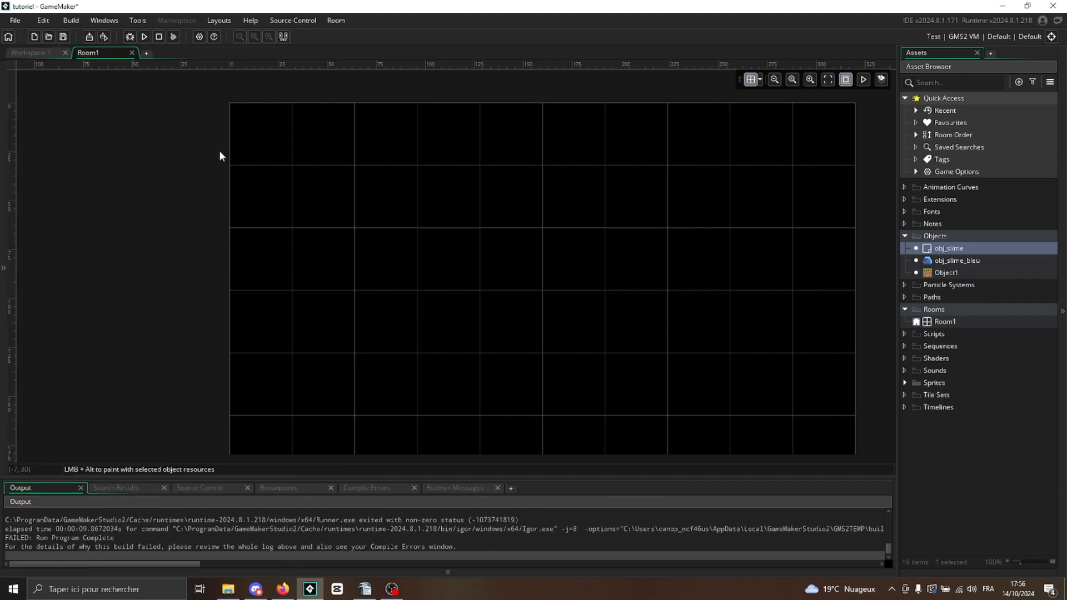
click(340, 25)
click(354, 59)
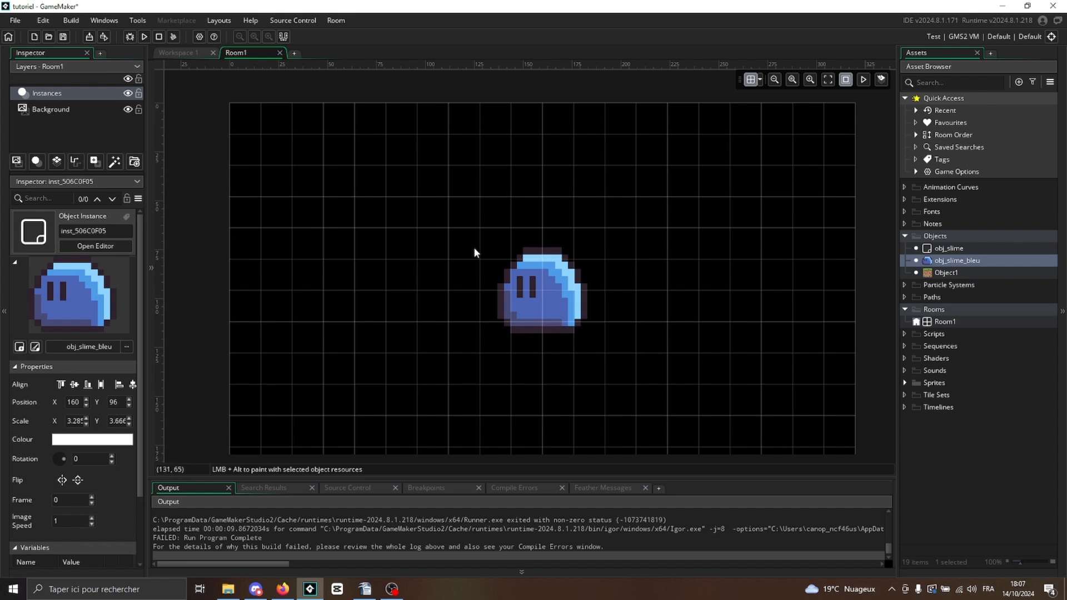
Step: Add an instance layer named terre, place Object1 on it and move the dirt block partly over the slime at X 192, Y 96
click(36, 161)
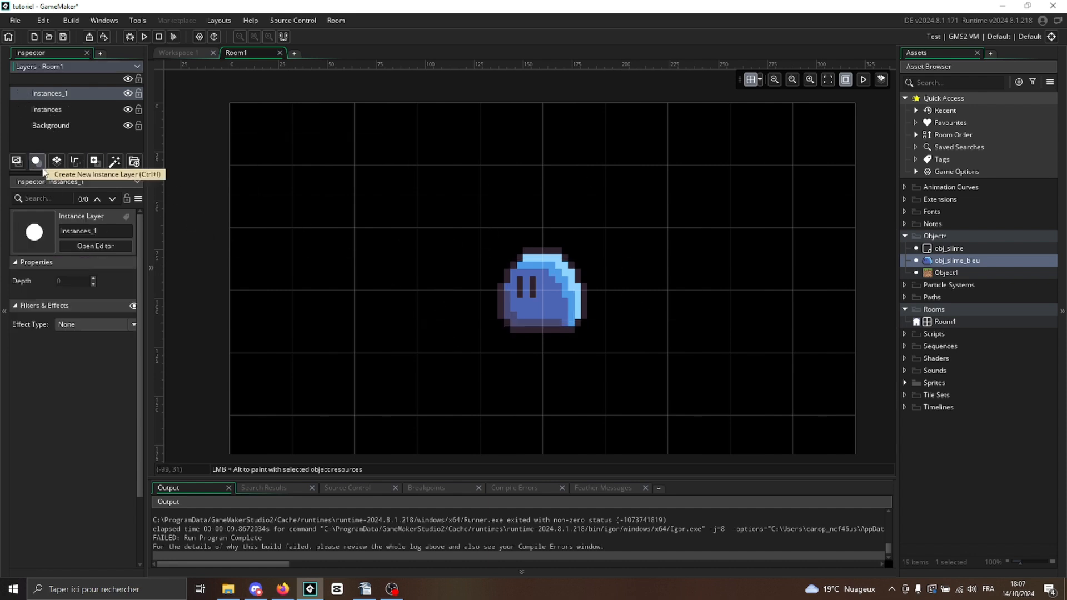
drag(946, 273, 516, 311)
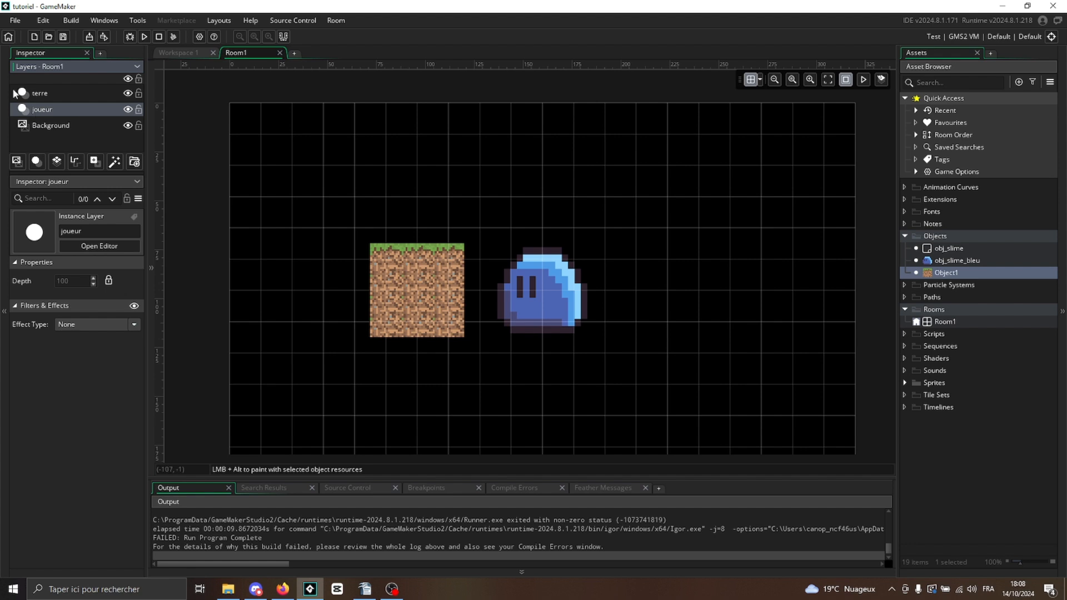
click(40, 95)
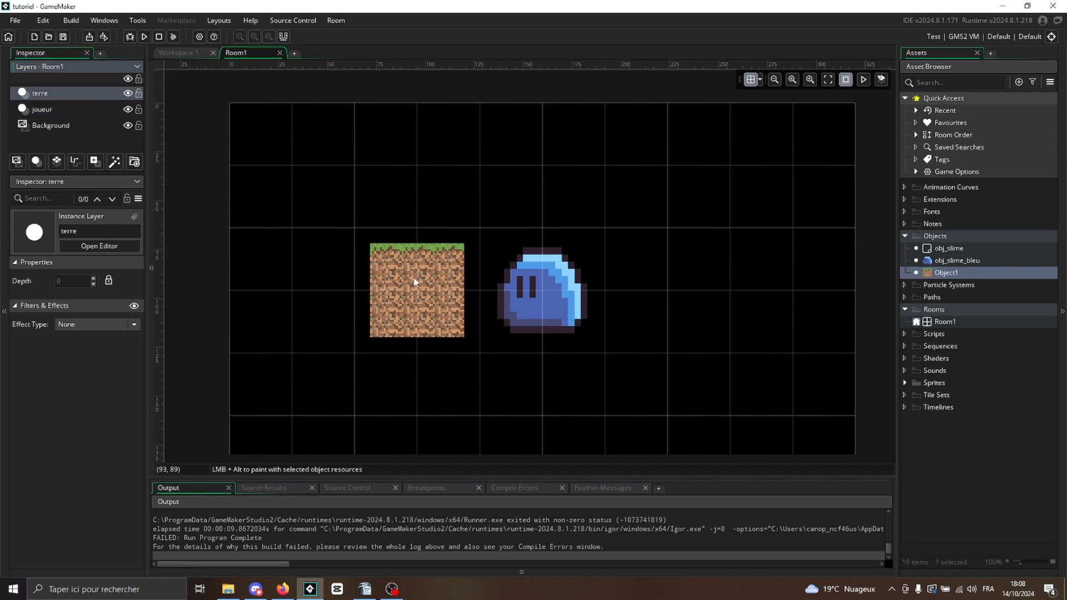
drag(414, 278, 574, 278)
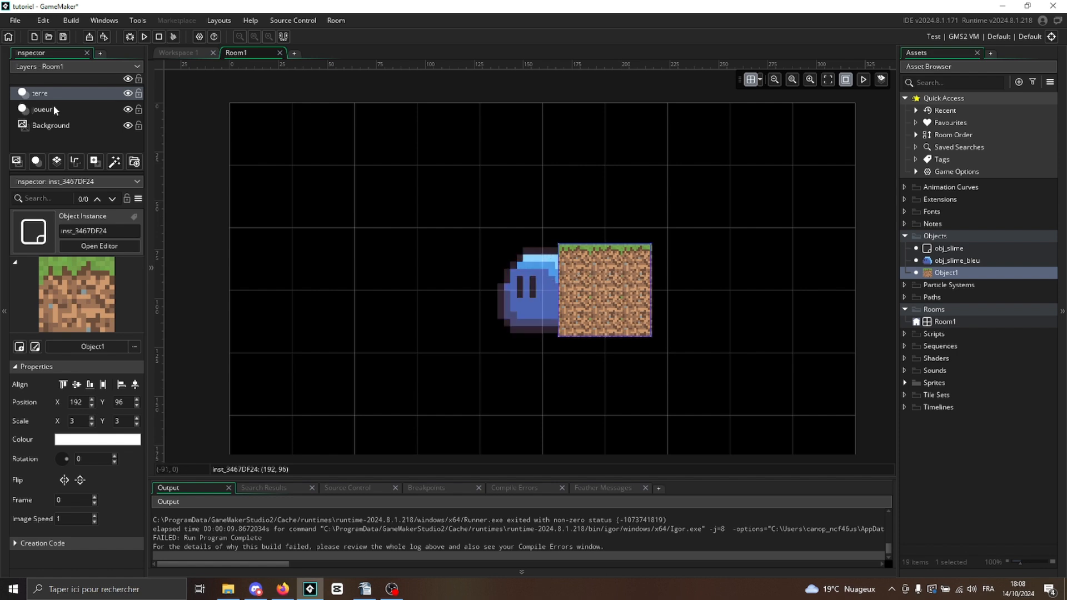
Step: Reorder the joueur layer above terre and move the slime over the dirt block
drag(55, 110, 56, 96)
drag(542, 297, 670, 300)
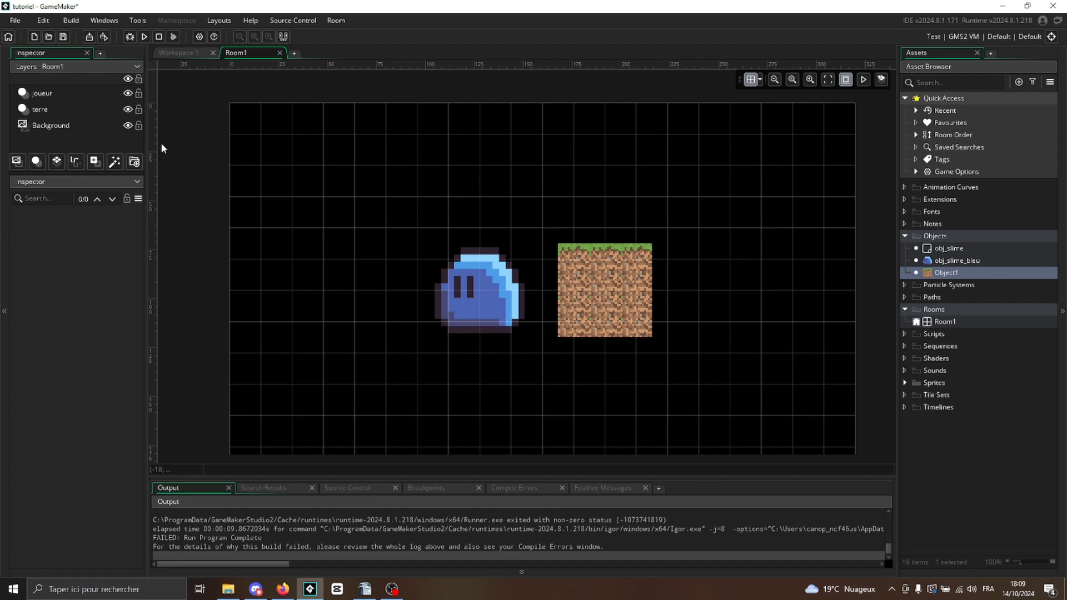
Step: On the terre layer, move the dirt block away from the slime to X 224, Y 96
click(31, 109)
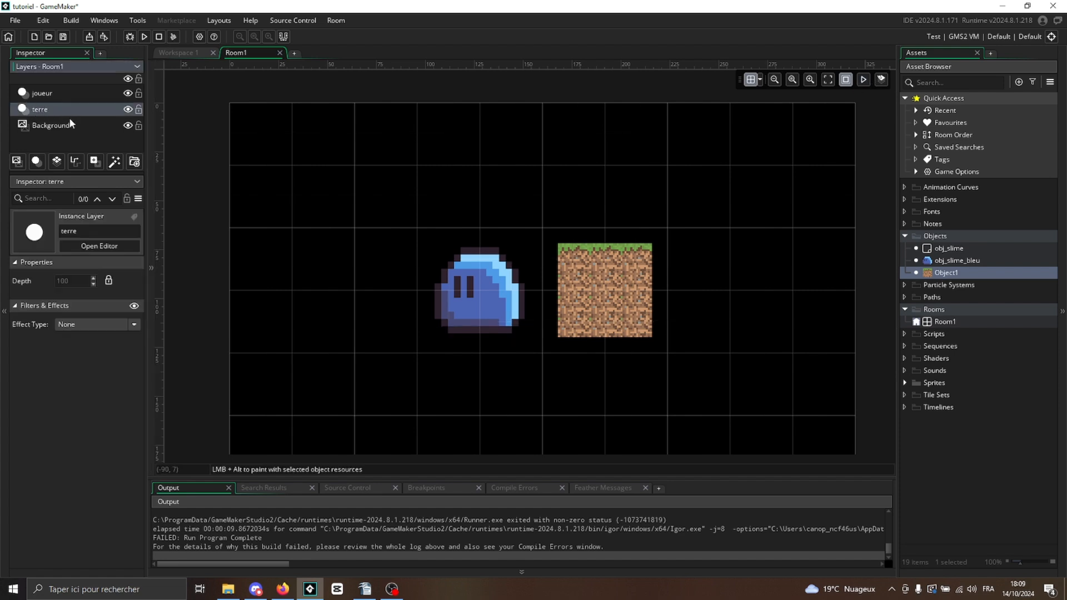
click(582, 261)
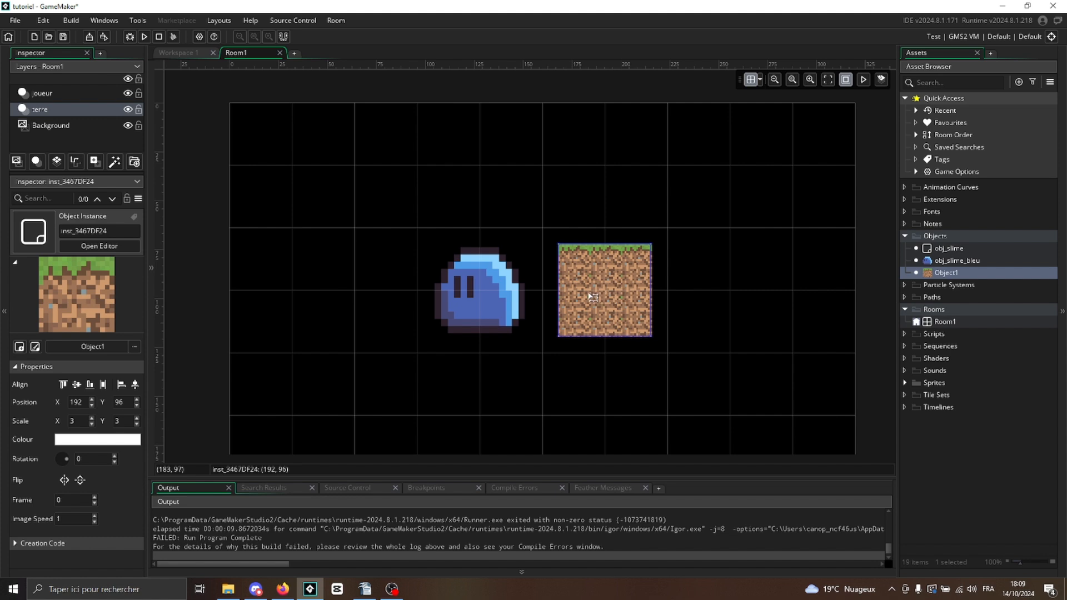
drag(592, 297, 655, 297)
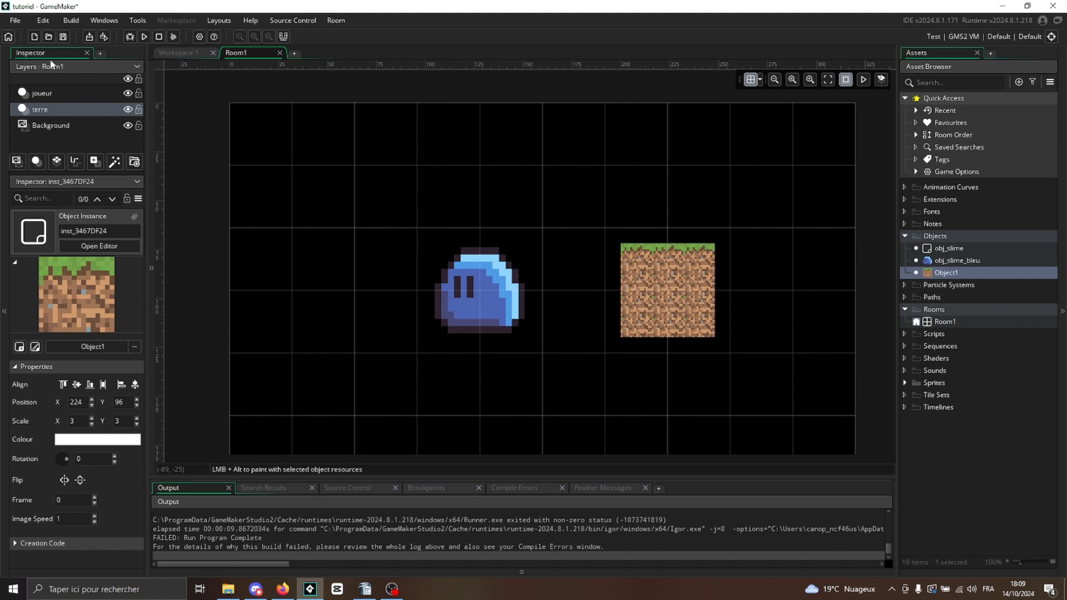
Step: Turn on selecting instances from any layer, and select the slime followed by the dirt block
click(882, 82)
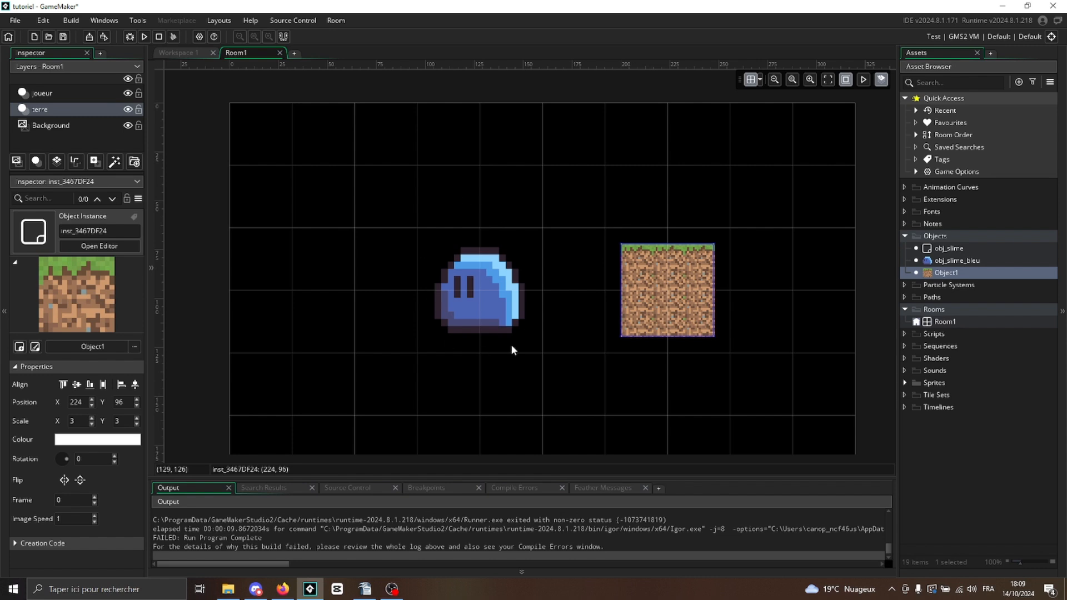
click(472, 284)
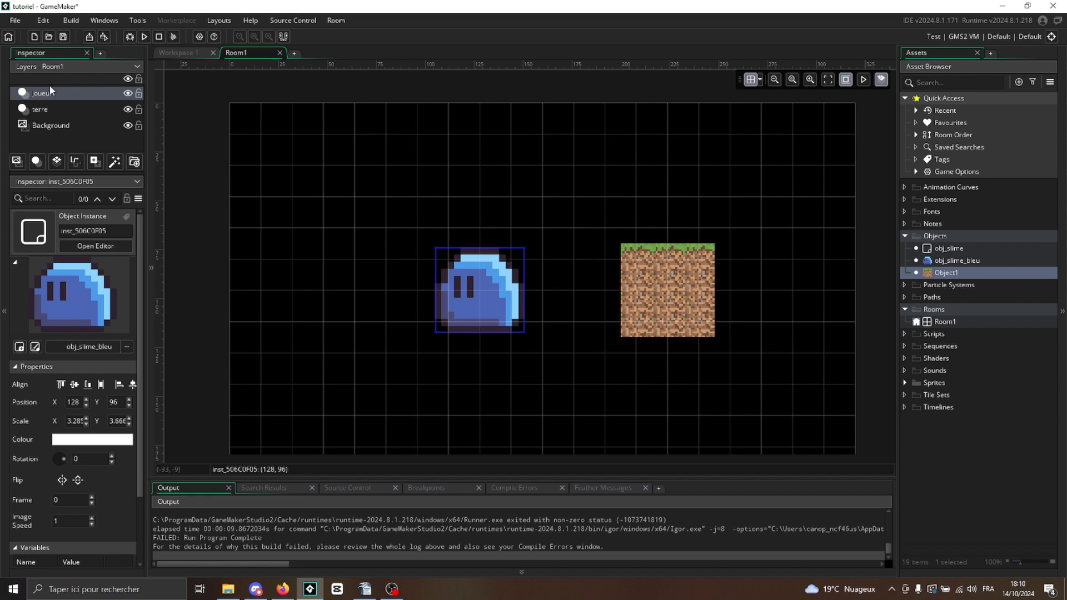
click(650, 272)
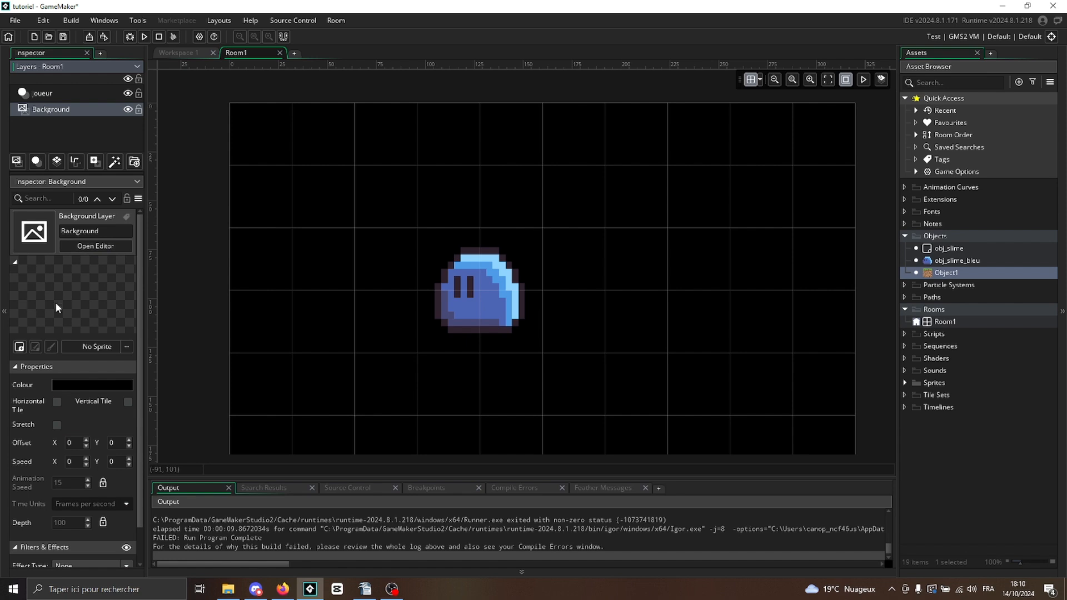
Step: Assign spr_slime to the Background layer and toggle its horizontal and vertical tiling
click(96, 346)
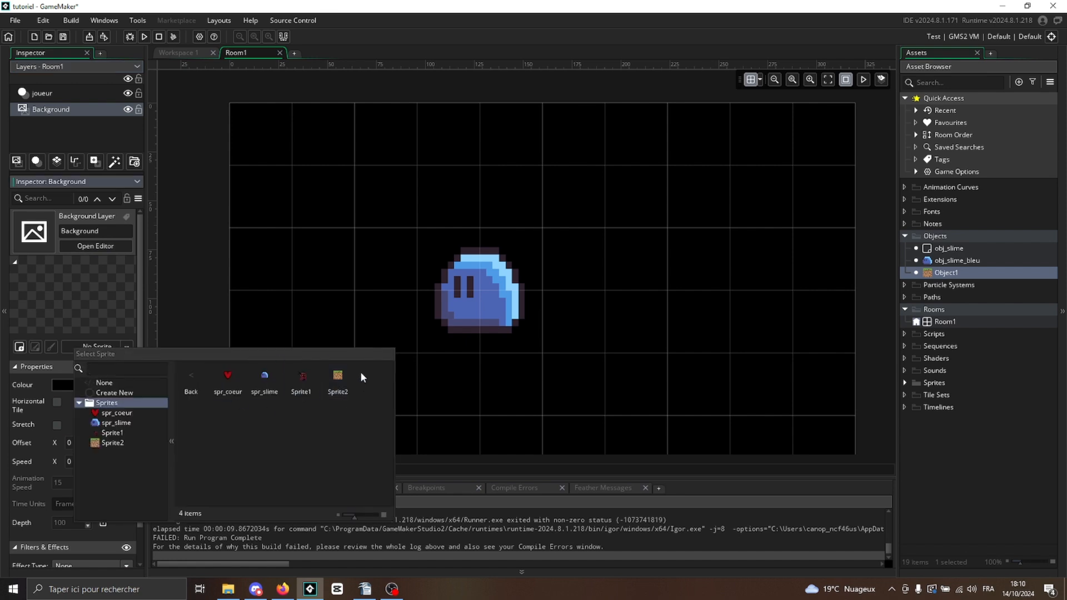
click(264, 377)
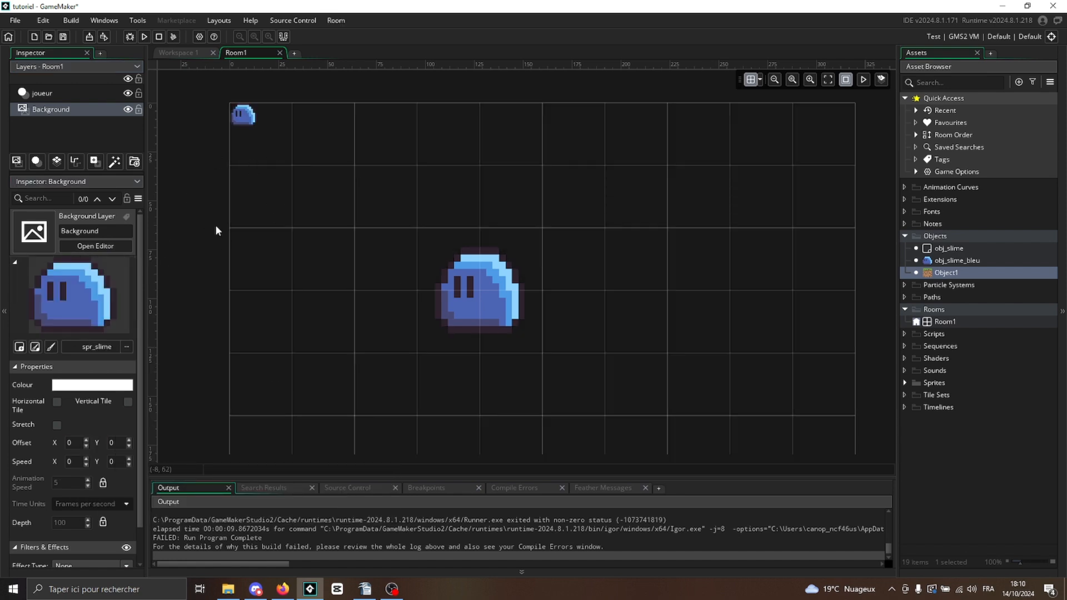
scroll(215, 225, up, 1)
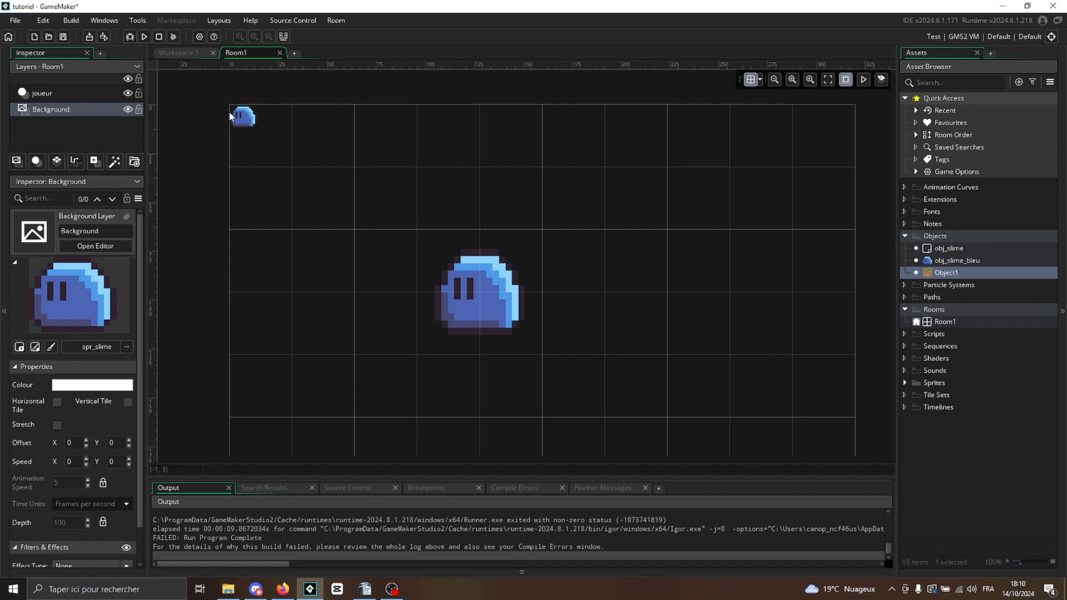
click(58, 402)
click(127, 402)
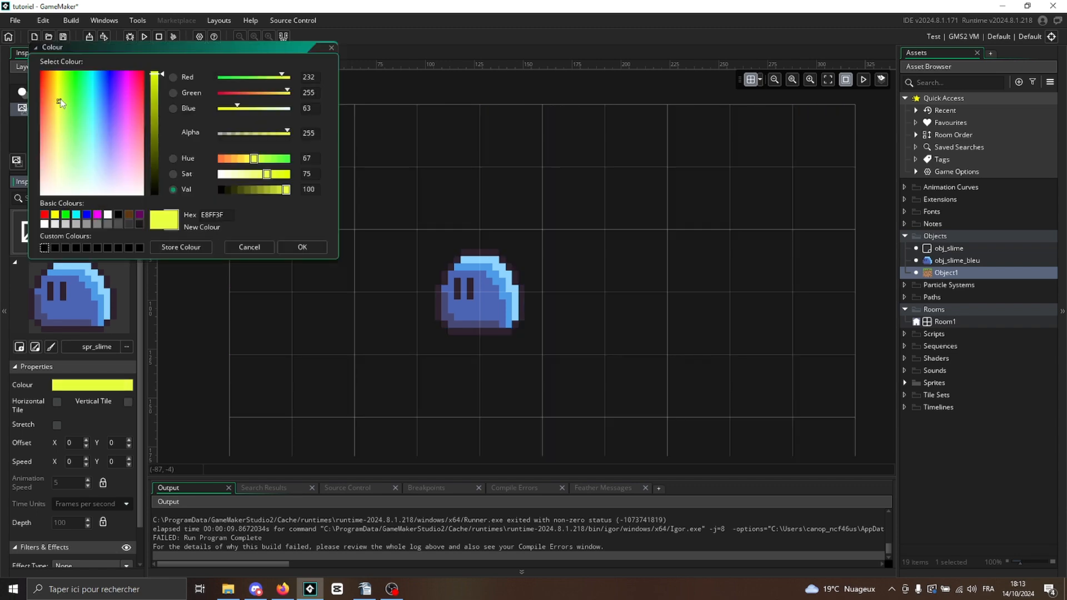
Step: Set the Background layer's colour to yellow and its sprite to None
click(57, 101)
click(300, 247)
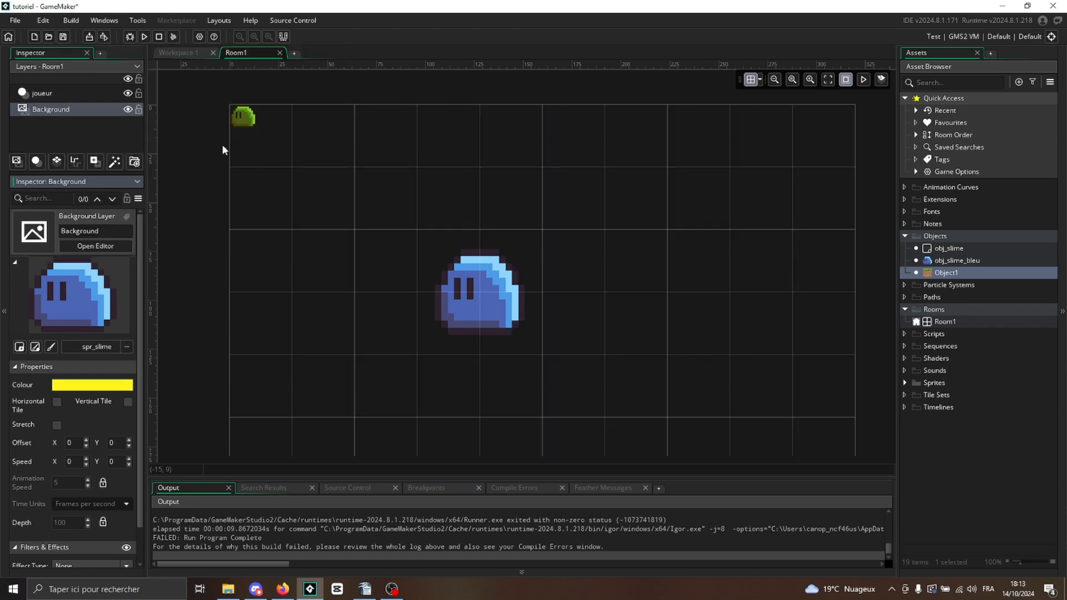
click(97, 346)
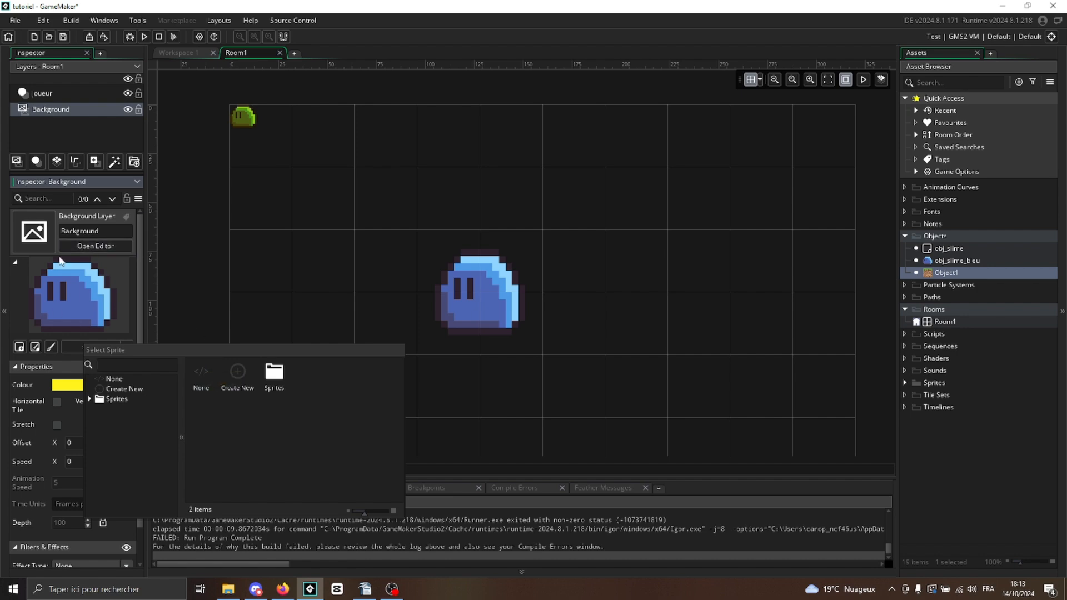
click(202, 377)
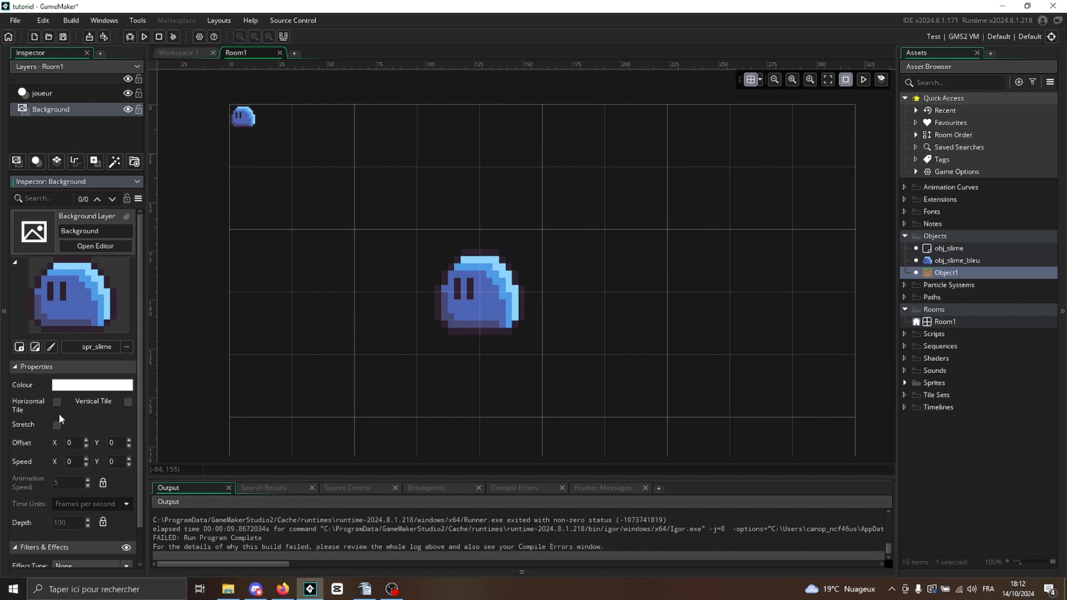
Step: Try the Background layer's Stretch option and an offset of 100
click(57, 425)
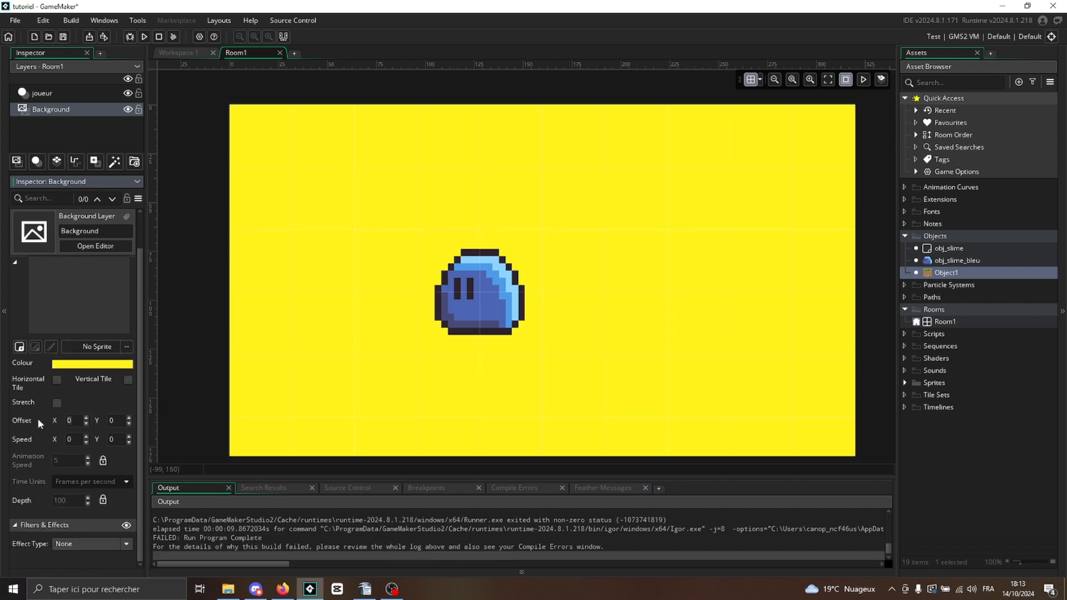
text(100)
click(386, 246)
Step: Set the Background layer's effect type to Underwater and look through the other available effect types
click(104, 462)
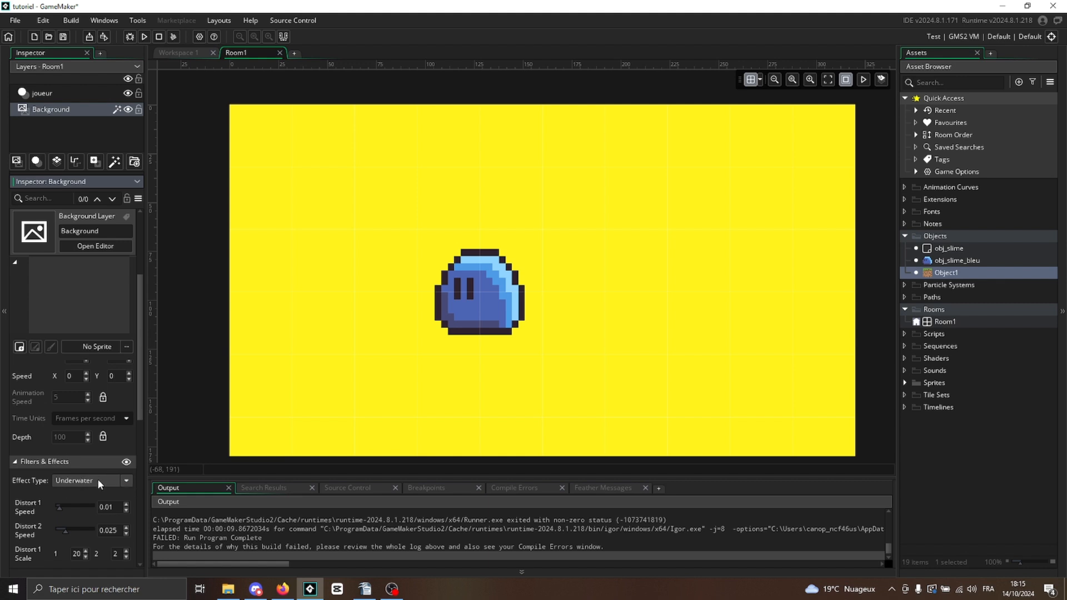
click(94, 480)
scroll(81, 438, up, 4)
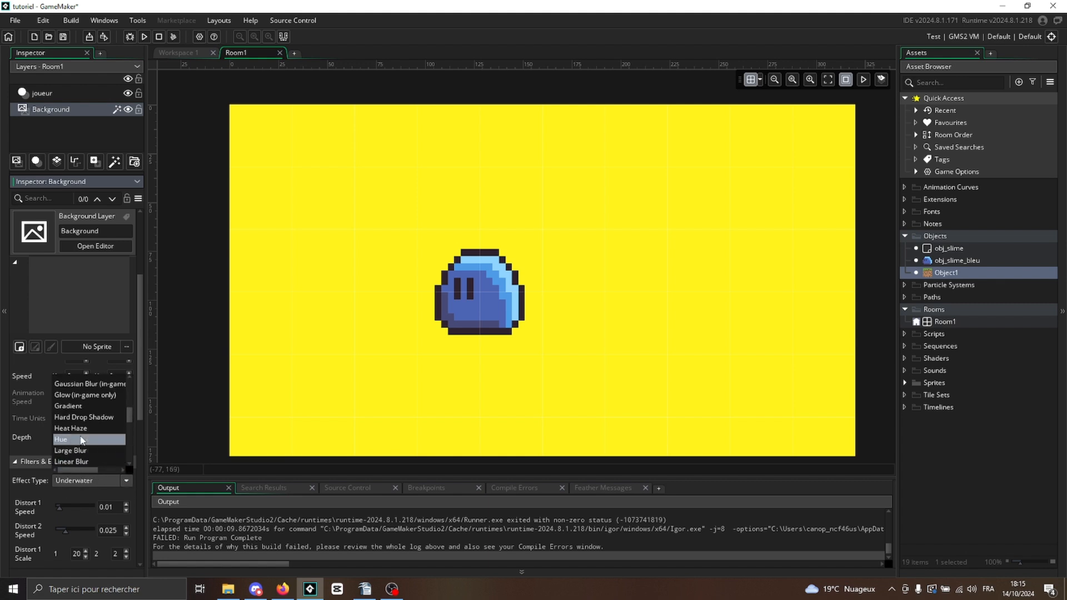
scroll(80, 439, up, 5)
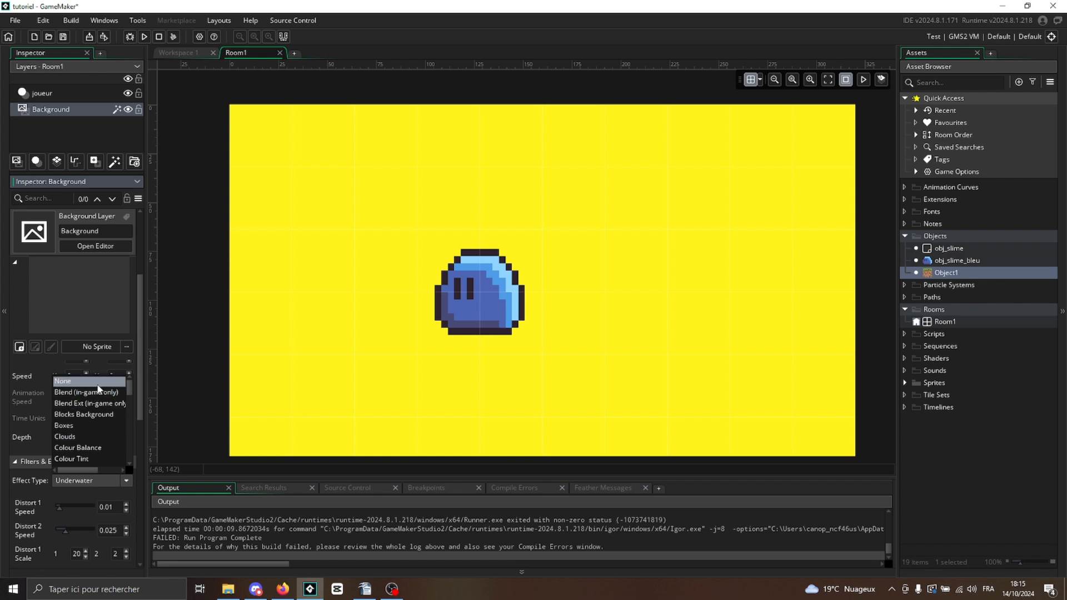
scroll(86, 423, down, 4)
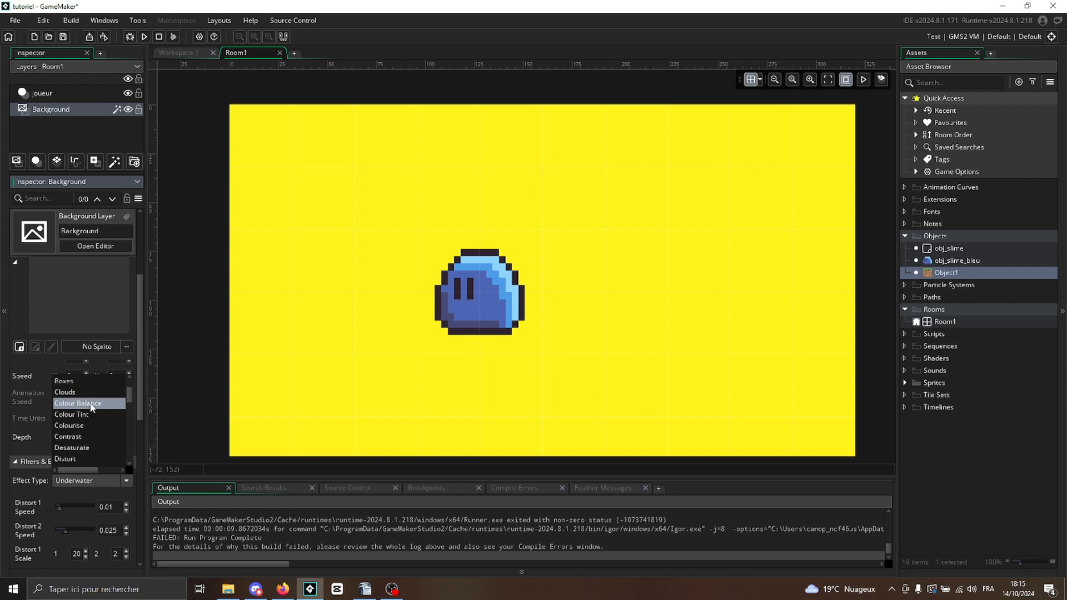
scroll(91, 404, down, 6)
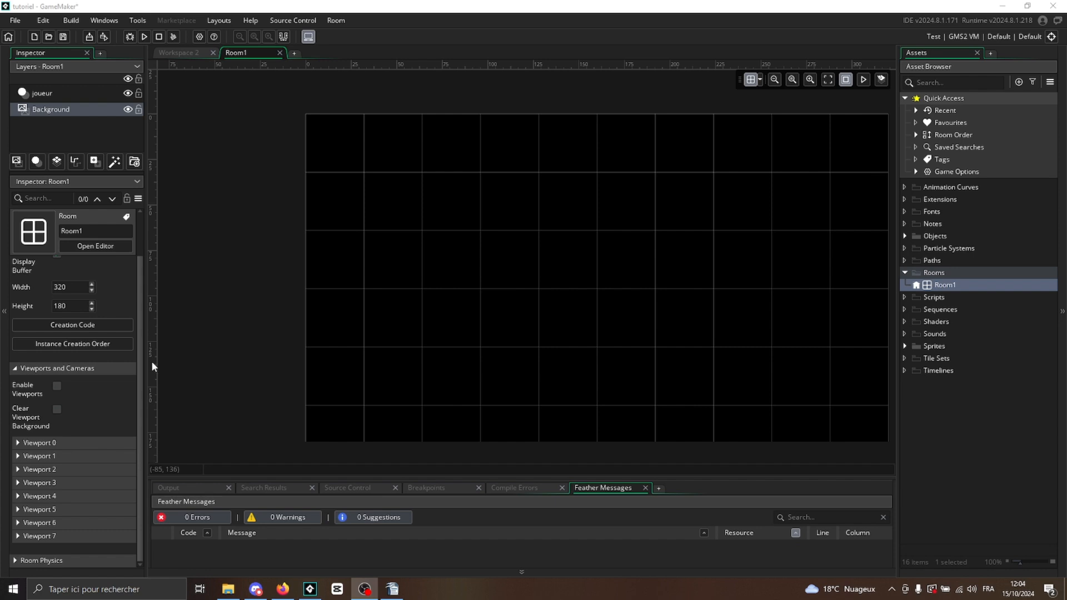
Step: Enable viewports for Room1
click(89, 386)
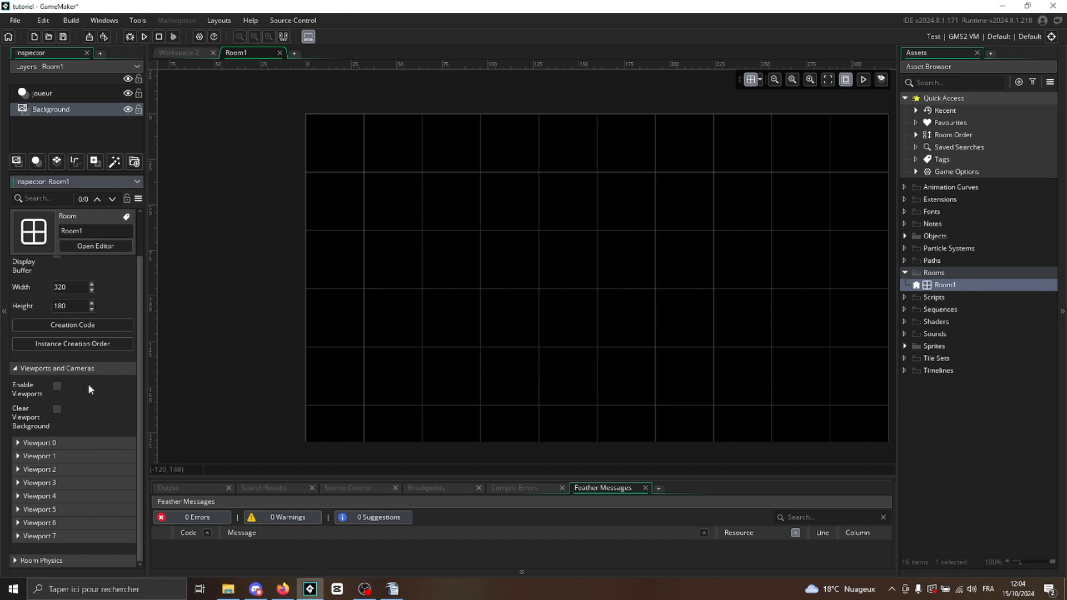
click(56, 386)
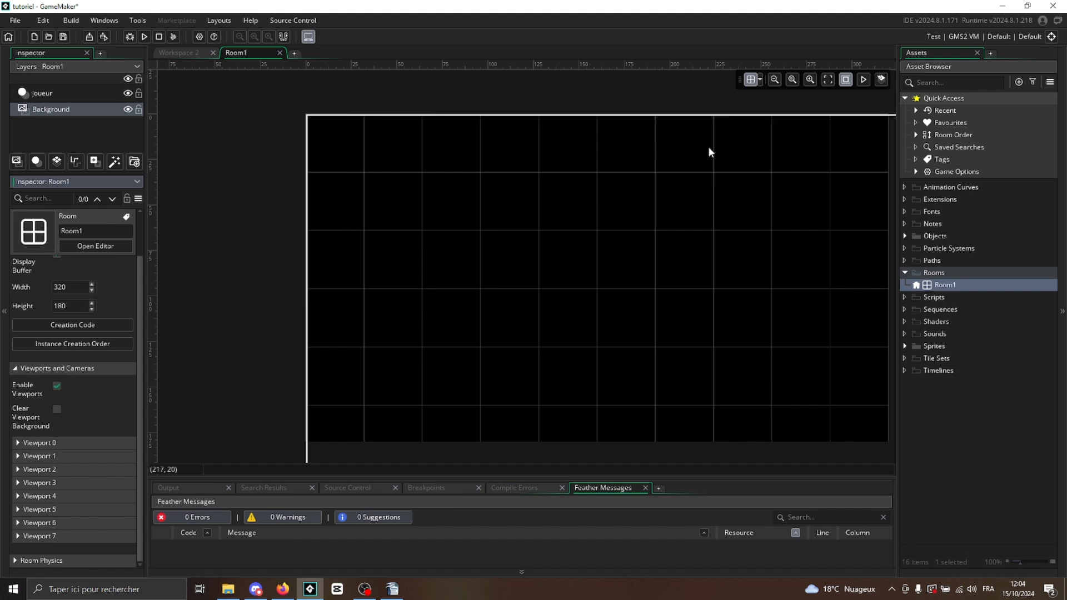
Step: Expand Viewport 0 in Room1's viewport settings and make it visible
middle_drag(533, 329, 466, 342)
ctrl+scroll(467, 343, up, 1)
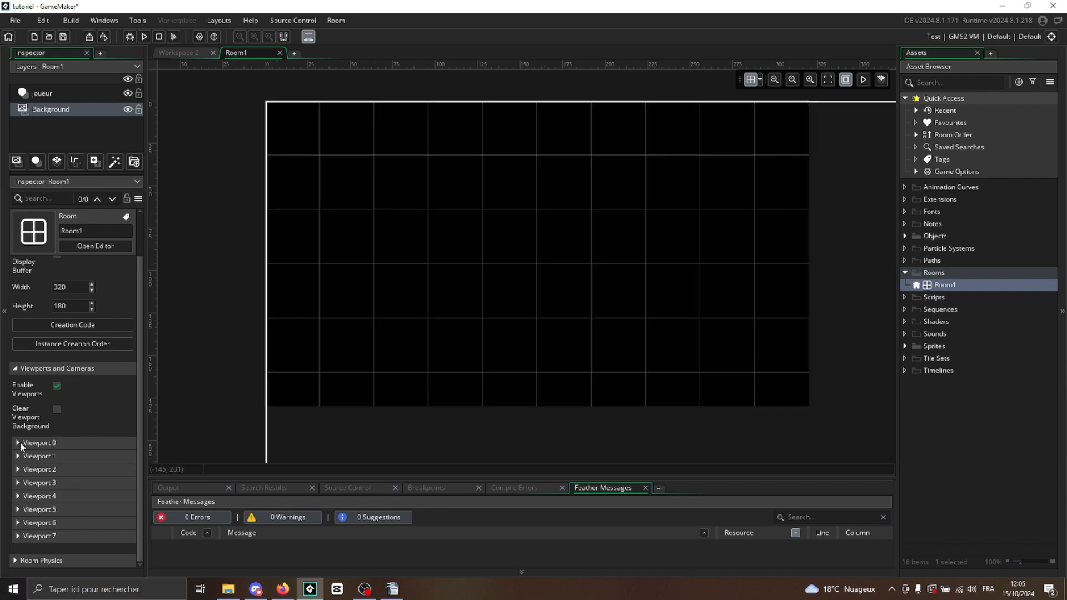
click(19, 443)
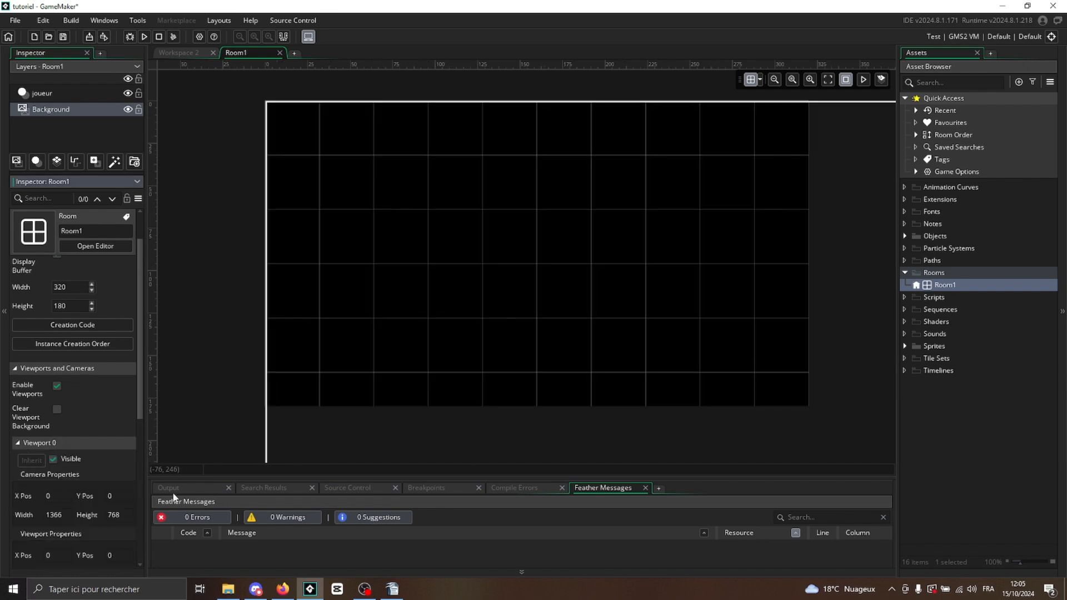
click(52, 459)
scroll(60, 467, down, 2)
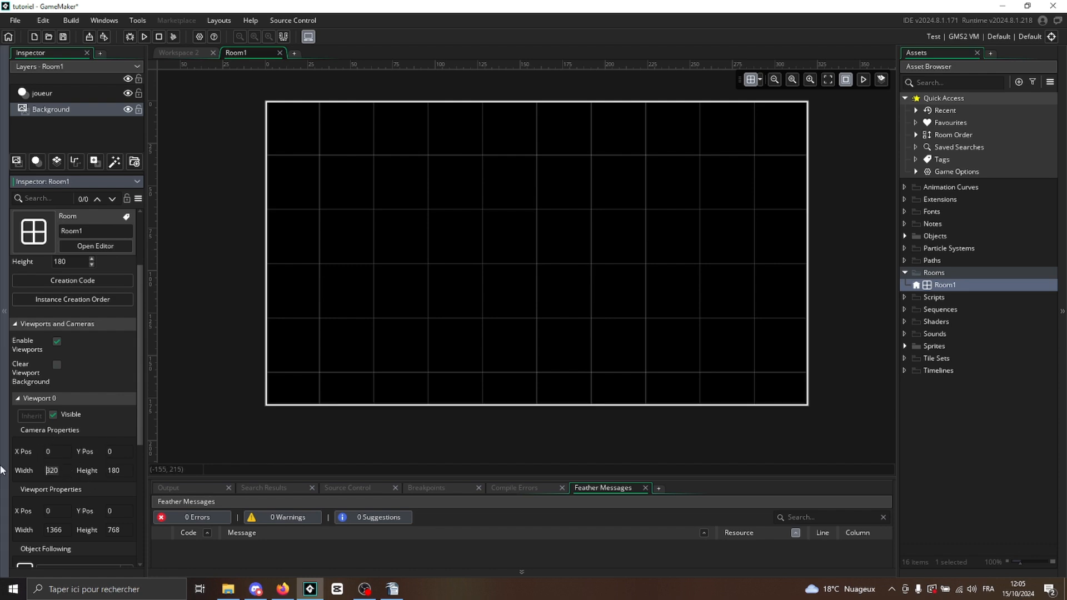
Step: Set Viewport 0's camera width to 100 and height to 50, and toggle the view outline off and on
text(100)
key(Tab)
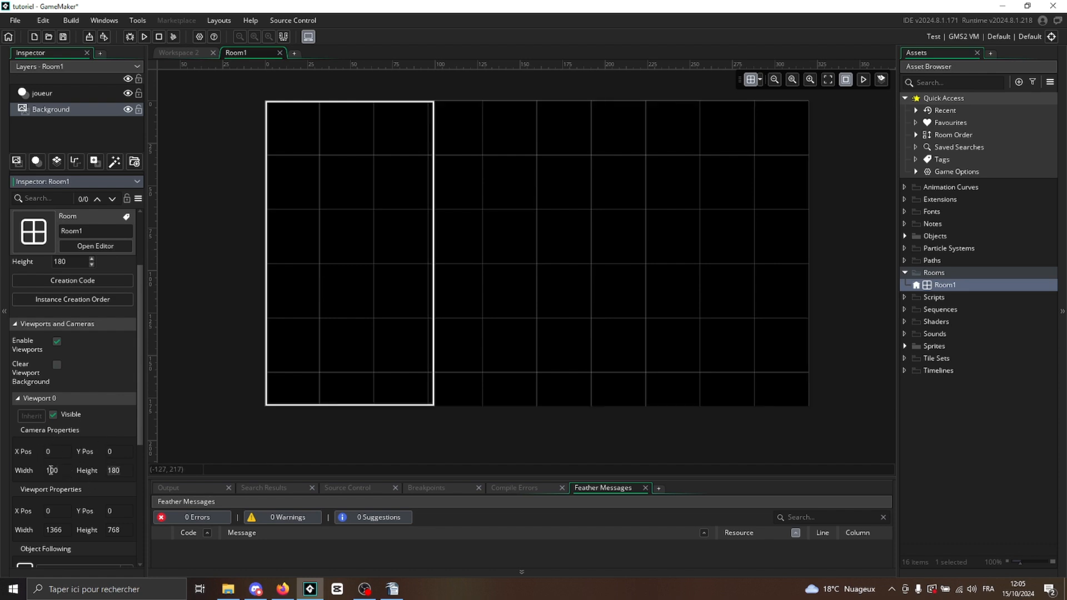
text(50)
click(86, 443)
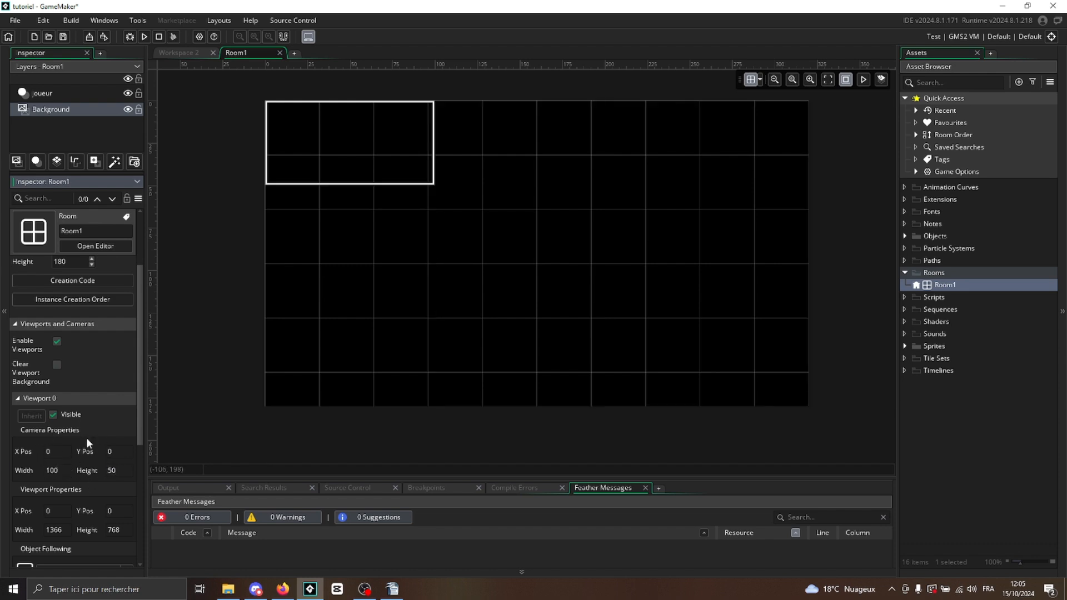
click(846, 80)
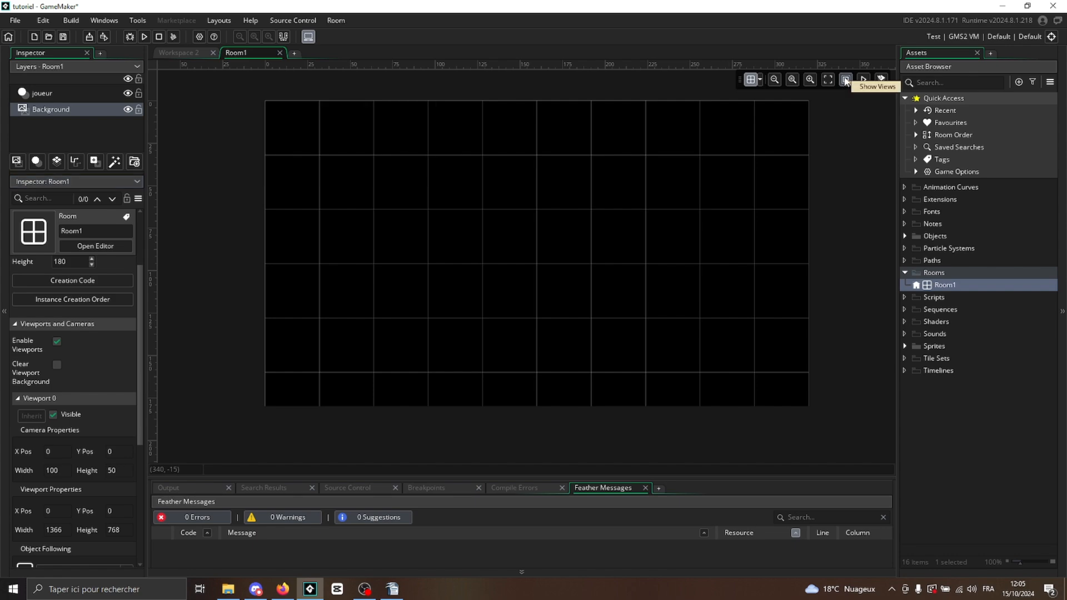
click(845, 80)
Step: Make Viewport 0's camera follow obj_slime_bleu and move the slime to the right in the running game
scroll(82, 345, down, 1)
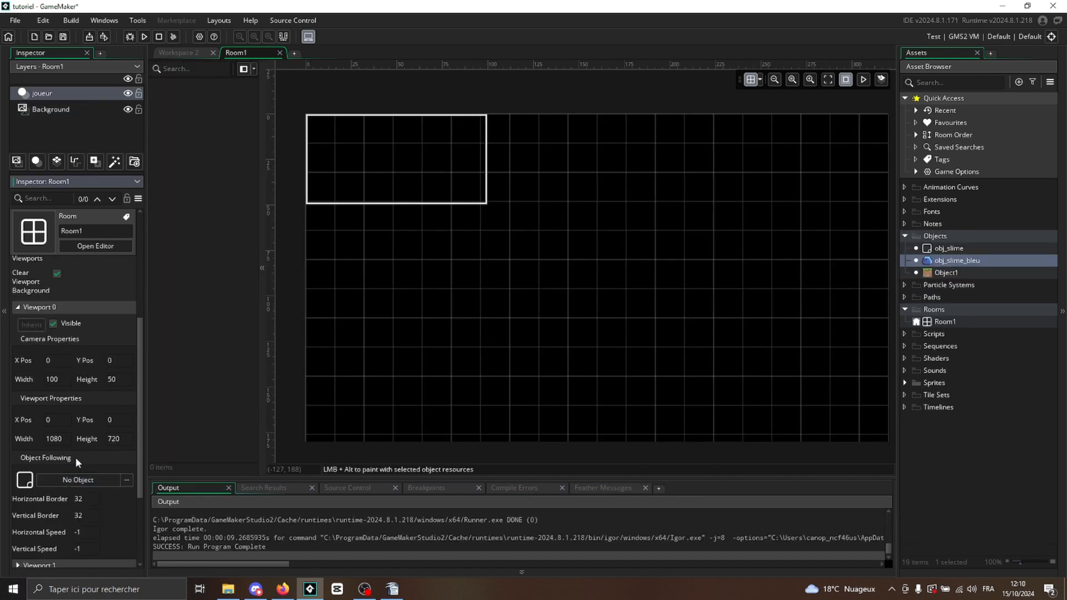
click(61, 480)
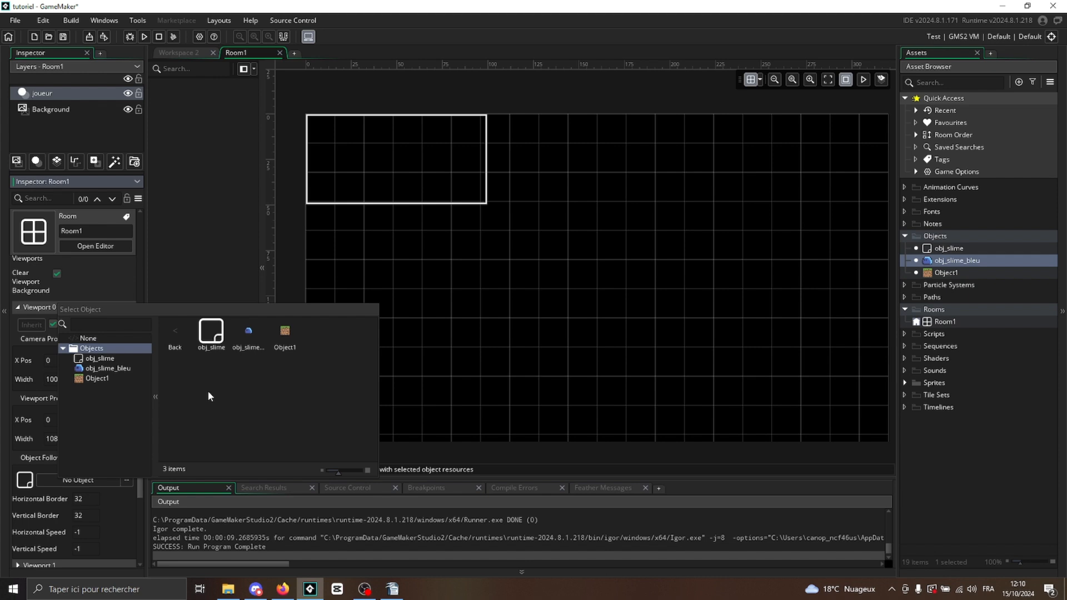
click(242, 345)
scroll(73, 410, down, 3)
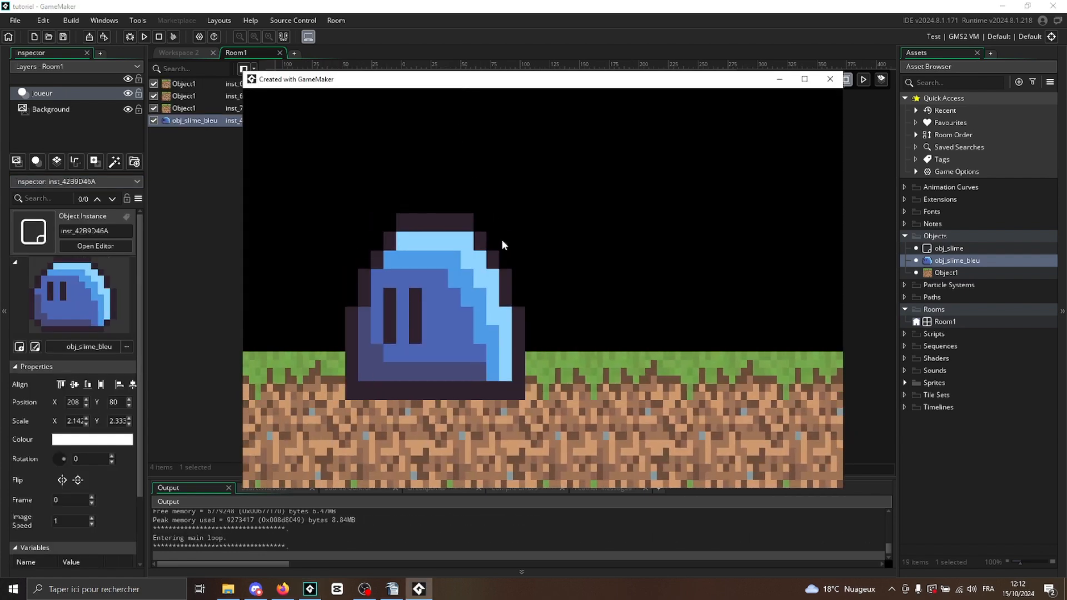
key(Right)
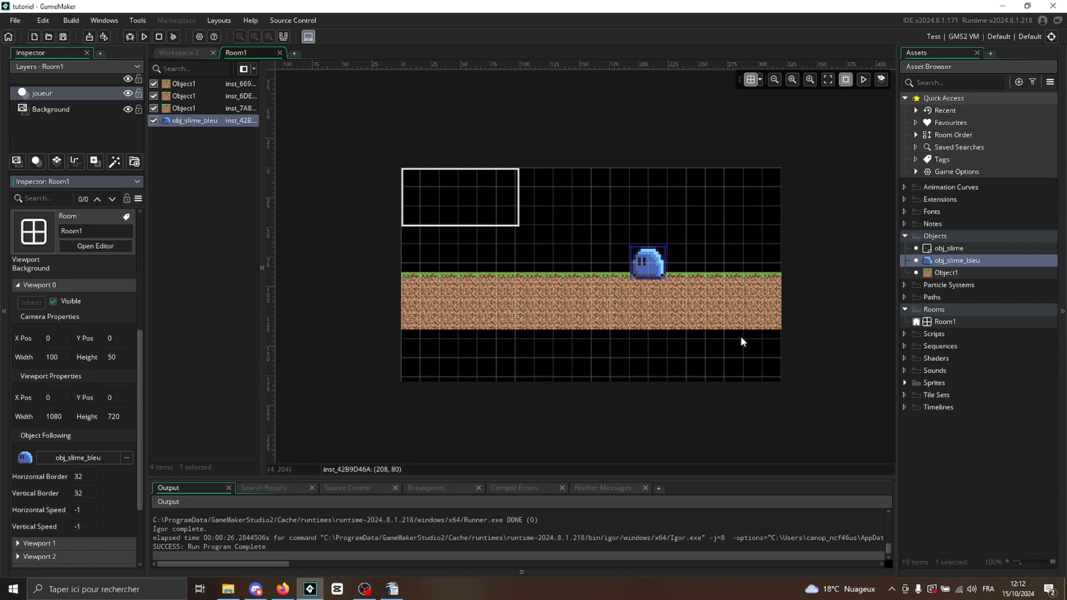
Step: Create a new object named obj_camera in the Objects folder
right_click(927, 239)
mouse_move(933, 235)
click(852, 296)
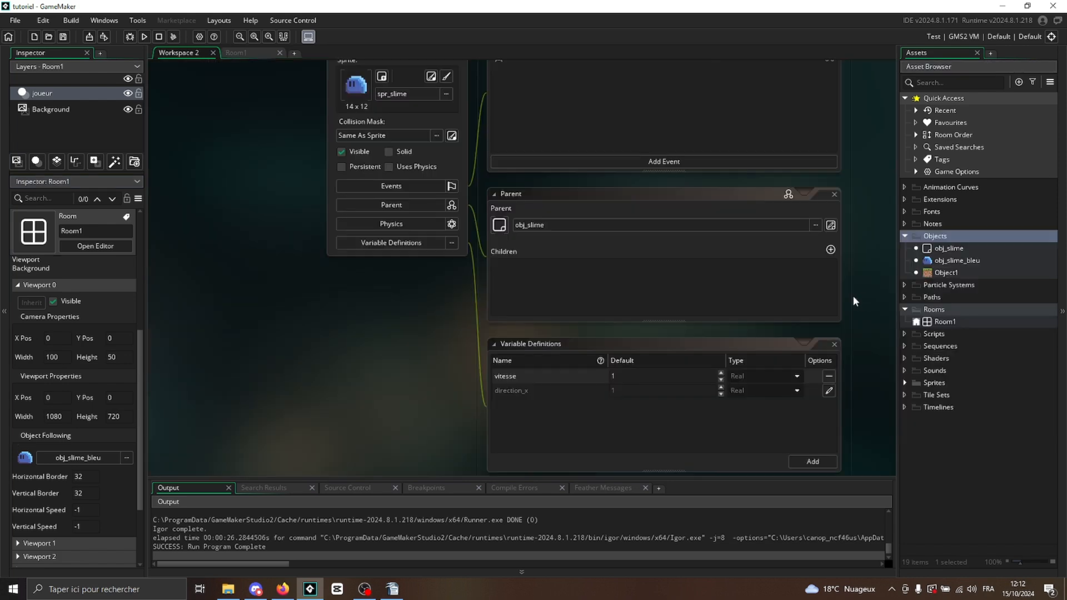
text(obj_camera)
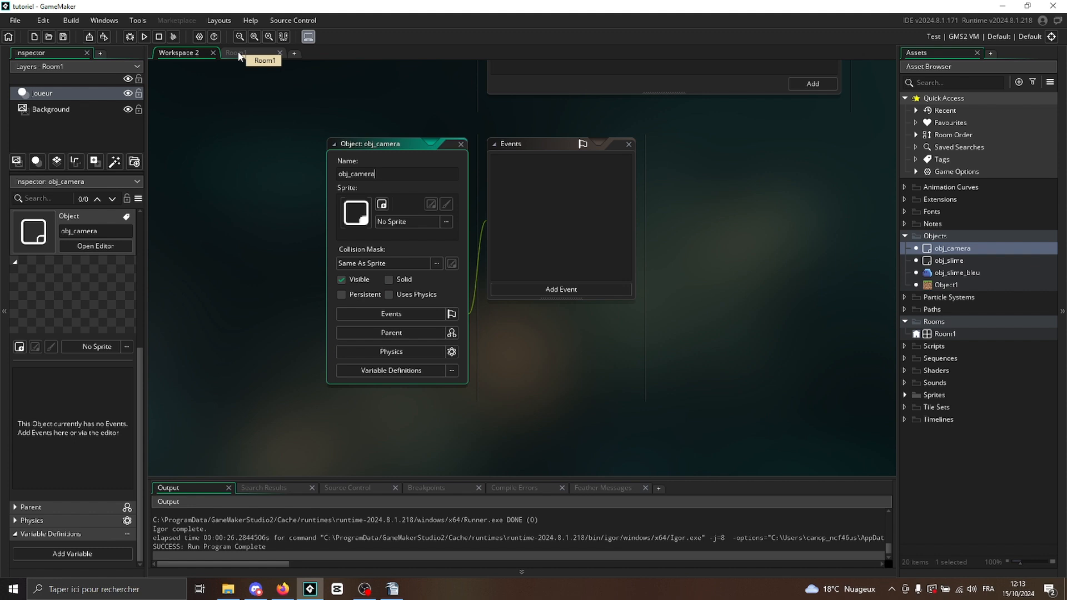
Step: Review Room1's Viewport 0 camera and object-following settings alongside the empty obj_camera object
click(239, 56)
click(178, 52)
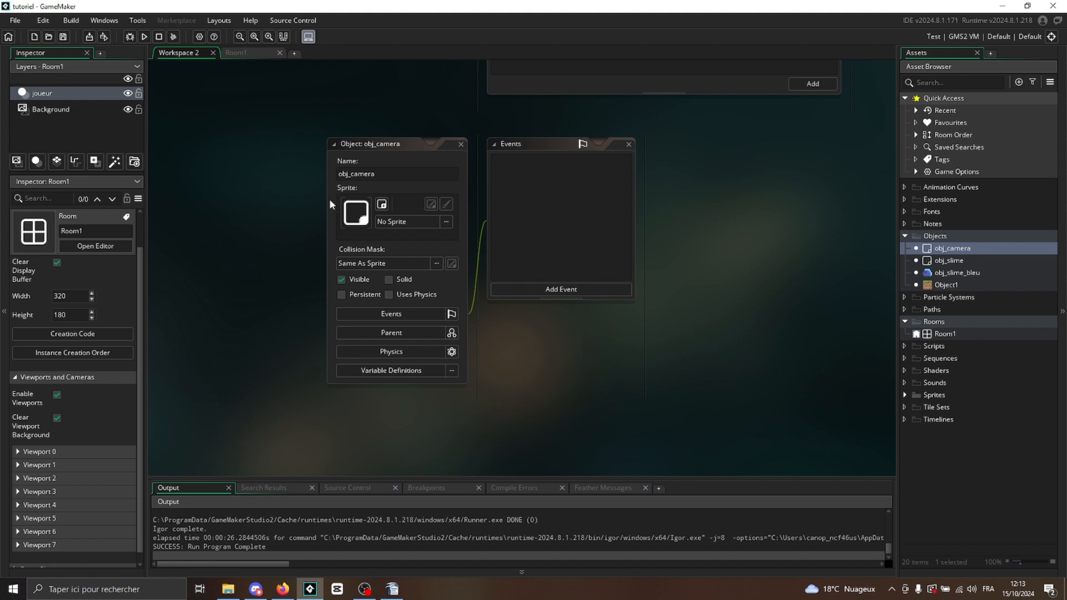
click(232, 49)
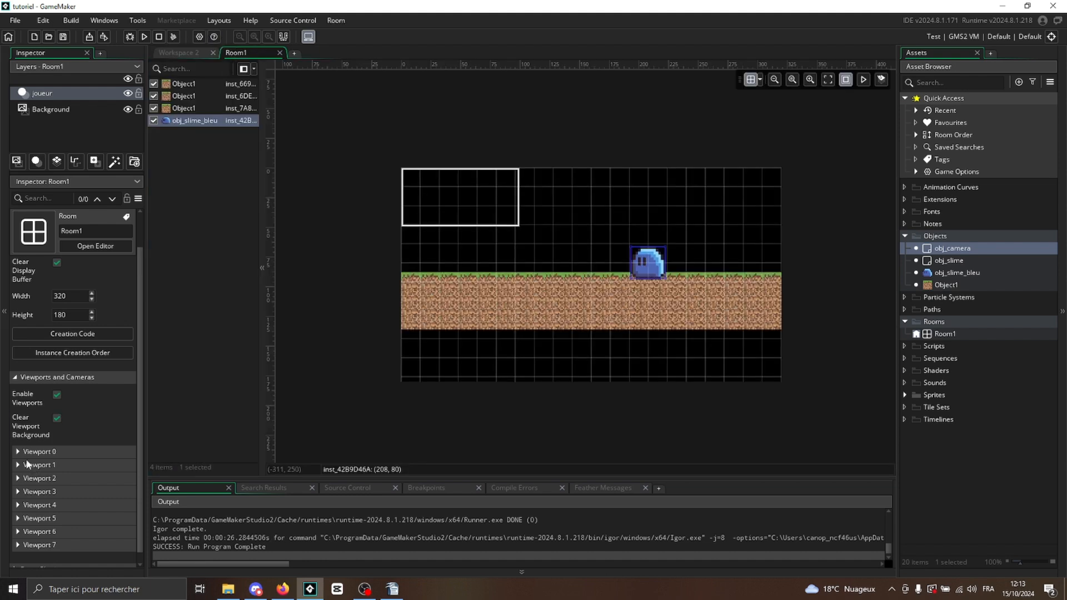
click(46, 453)
scroll(47, 455, down, 5)
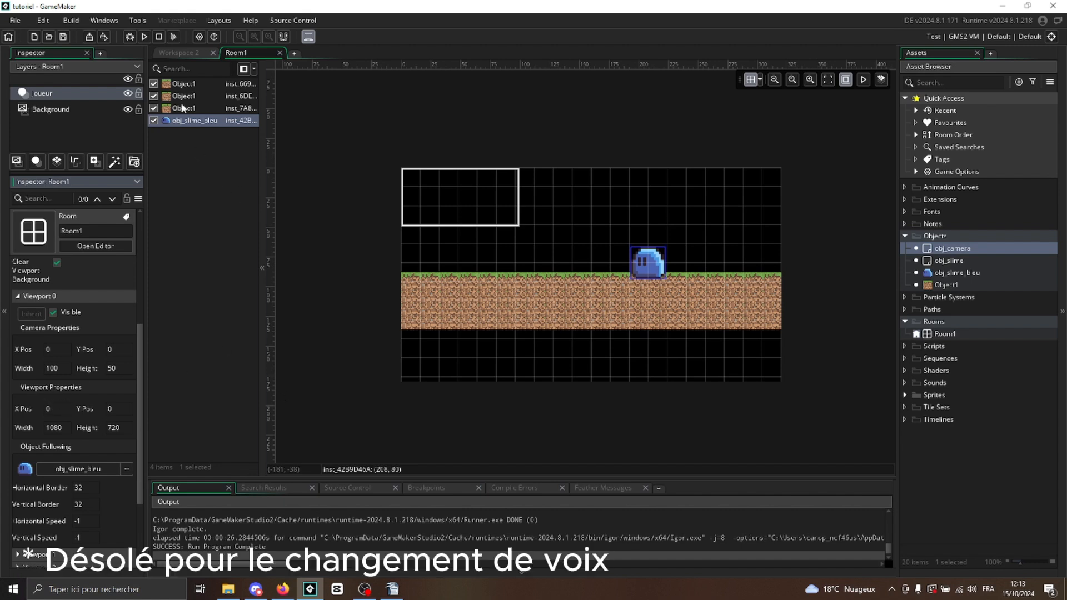
click(184, 54)
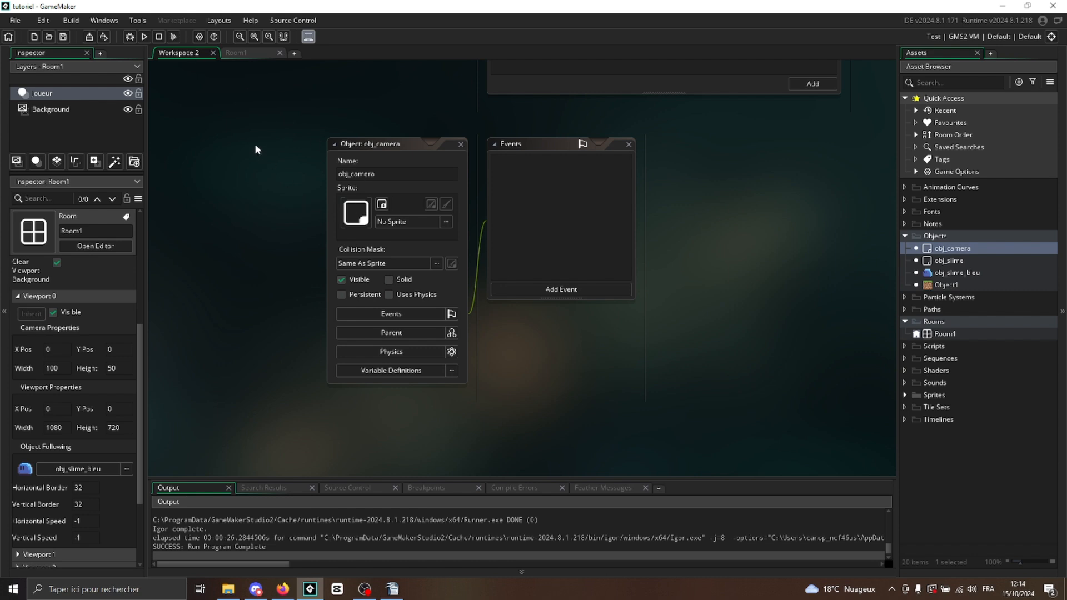
click(241, 54)
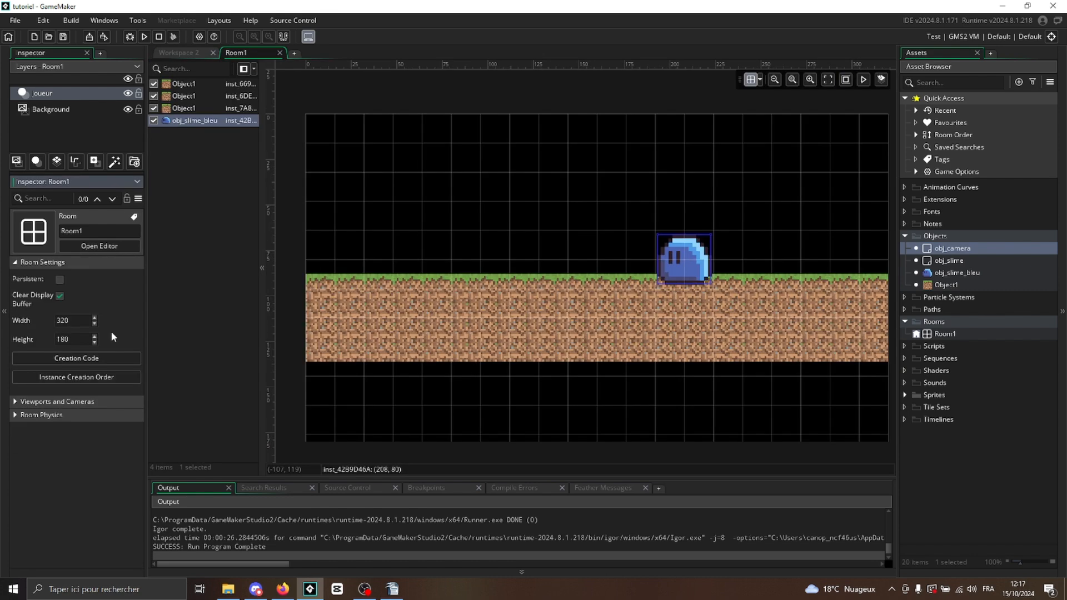
Step: Open Room1's creation code and compare it with obj_slime_bleu's variable definitions and Create event
click(107, 362)
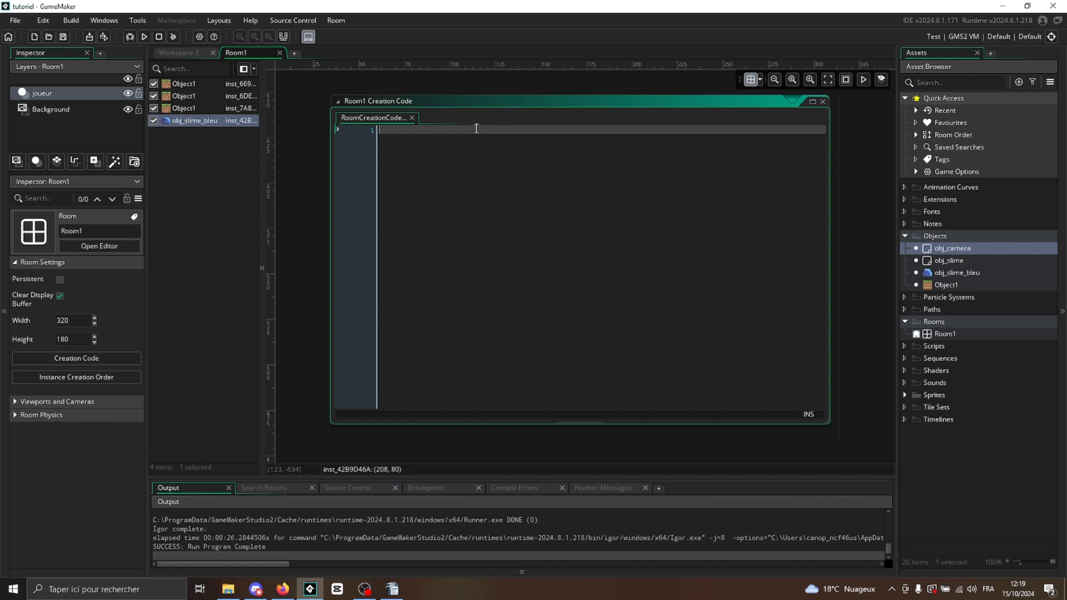
double_click(951, 273)
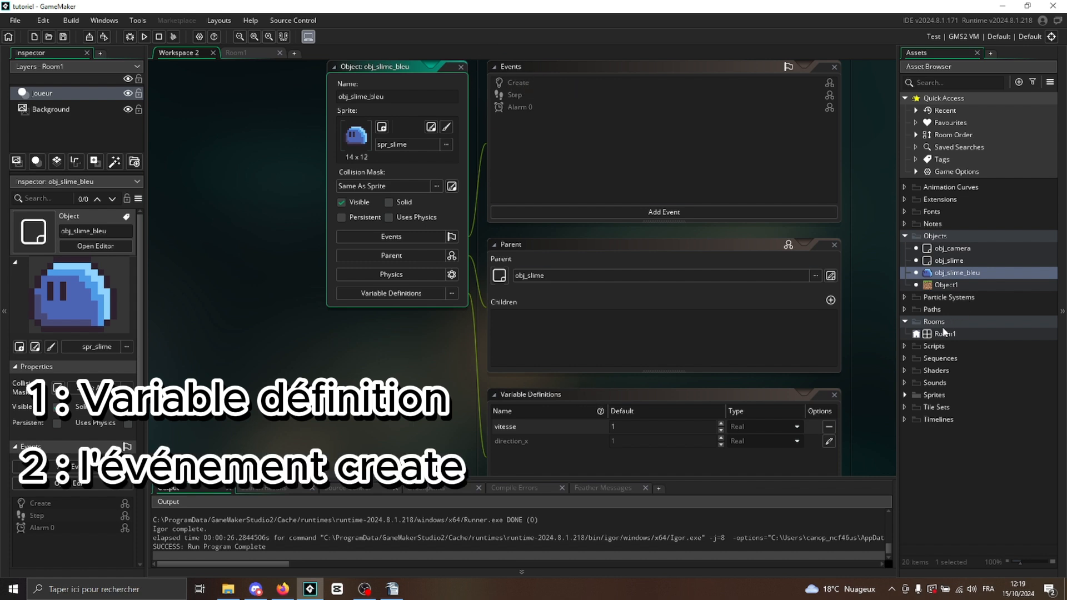
click(236, 52)
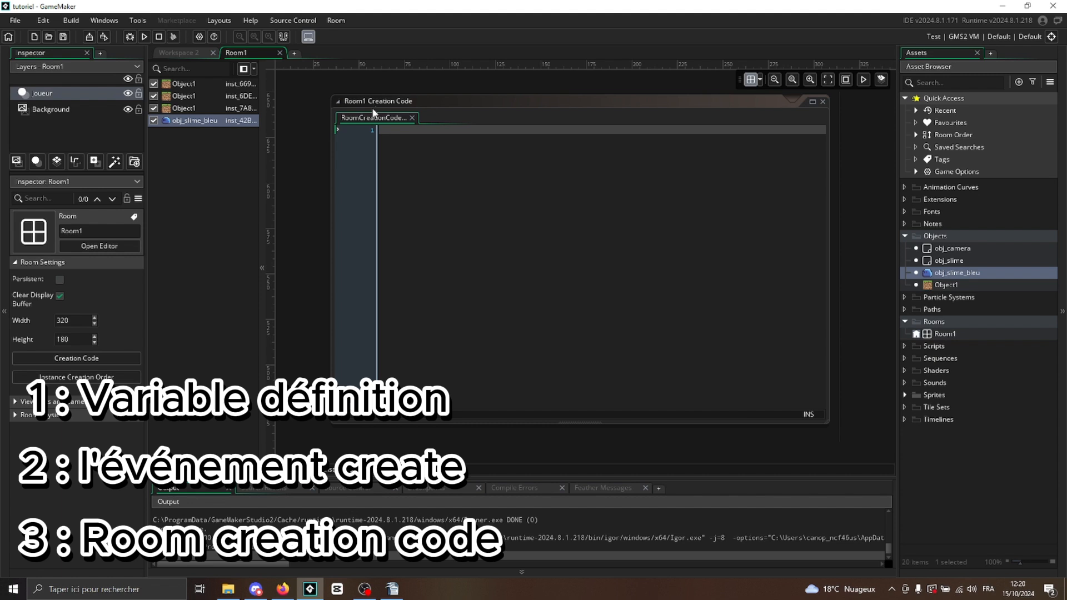
click(417, 137)
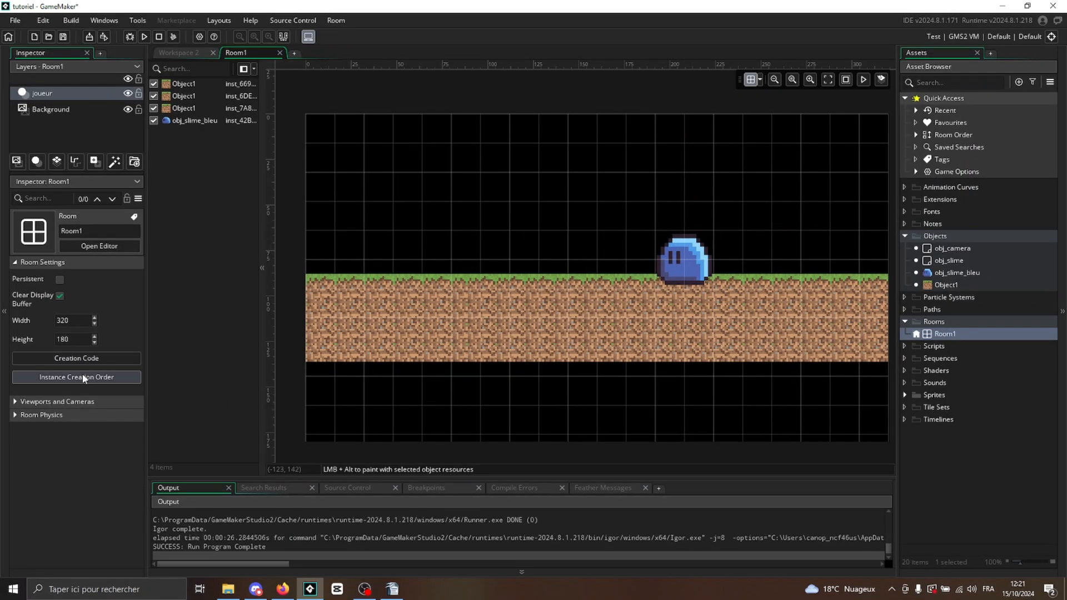
Step: Examine Room1's instance creation order and open the obj_slime_bleu instance from it
click(84, 377)
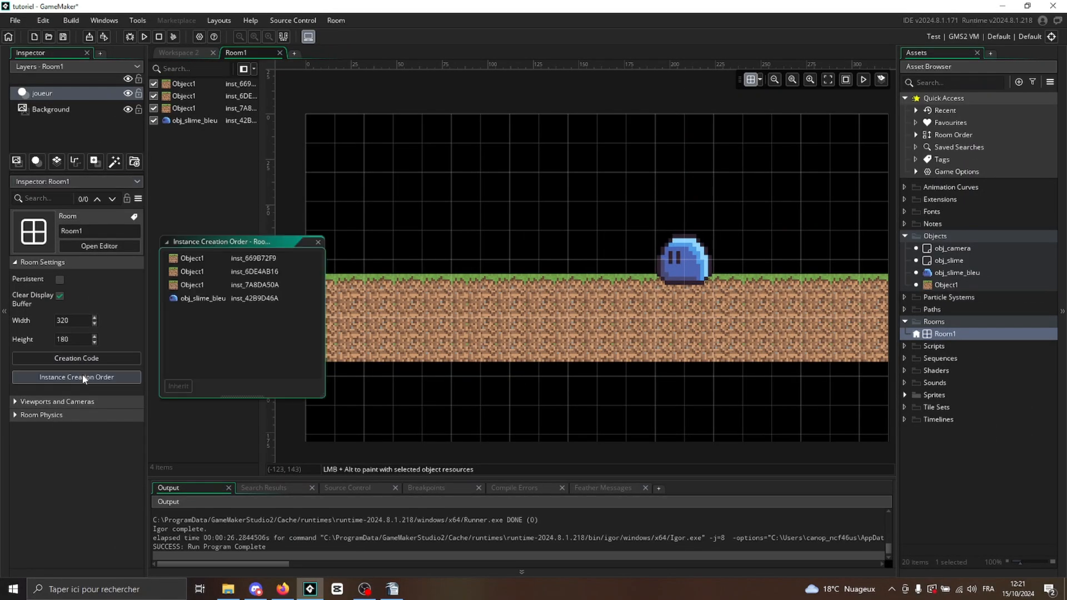
double_click(229, 300)
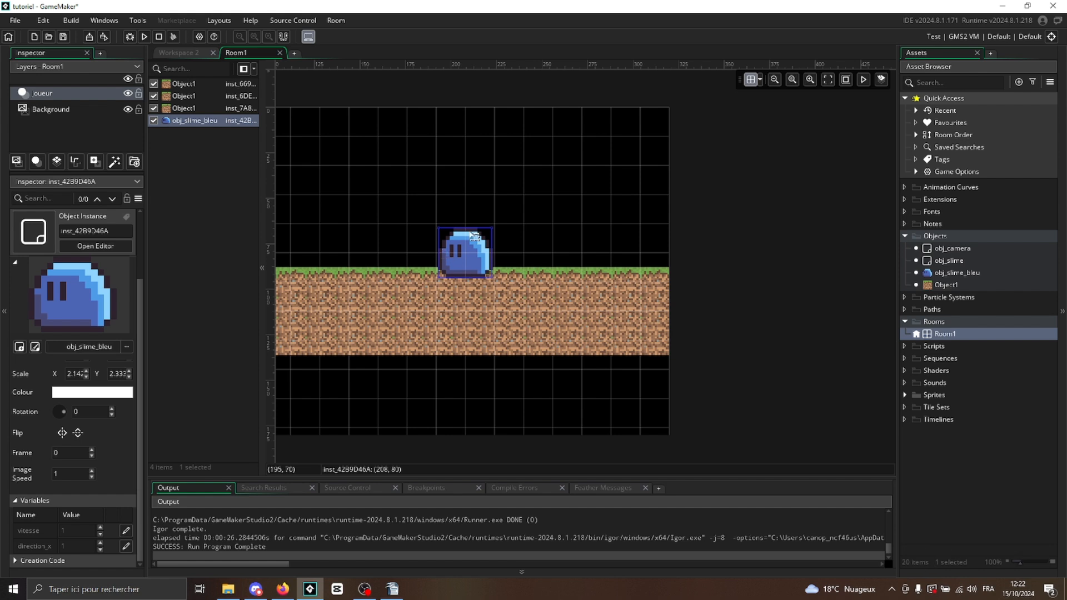
Step: Try the vertical middle and bottom alignments on the obj_slime_bleu instance
scroll(81, 417, up, 1)
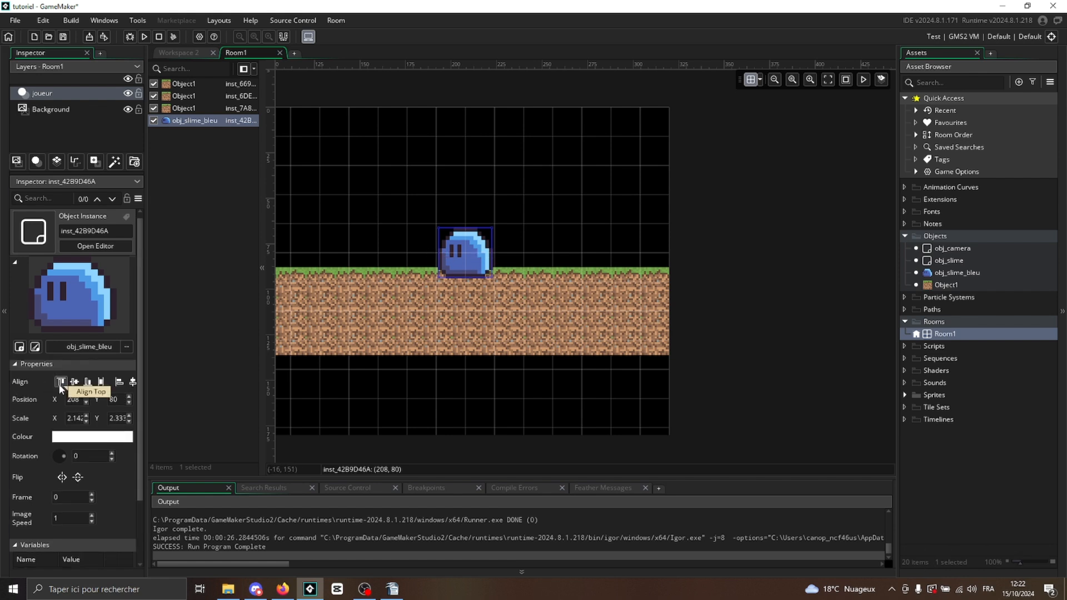
click(76, 381)
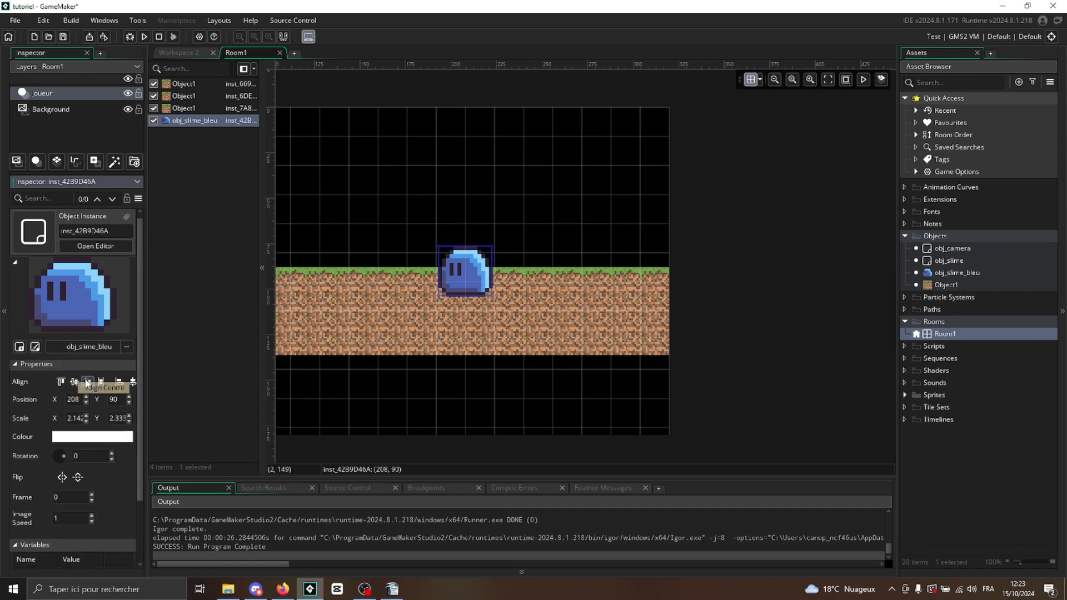
click(88, 381)
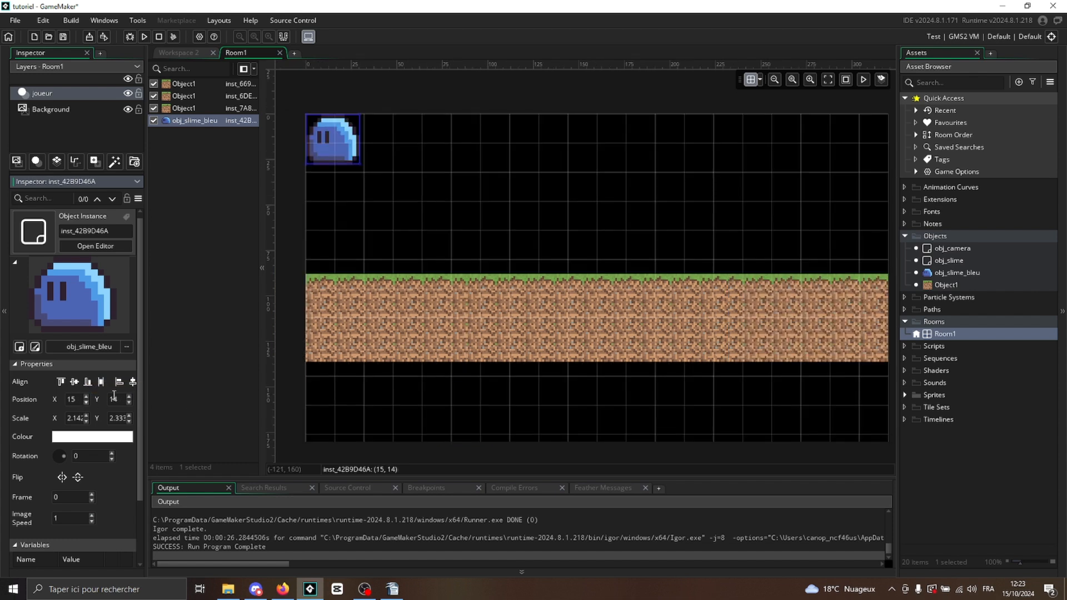
Step: Rotate the obj_slime_bleu instance to 167 degrees
click(68, 437)
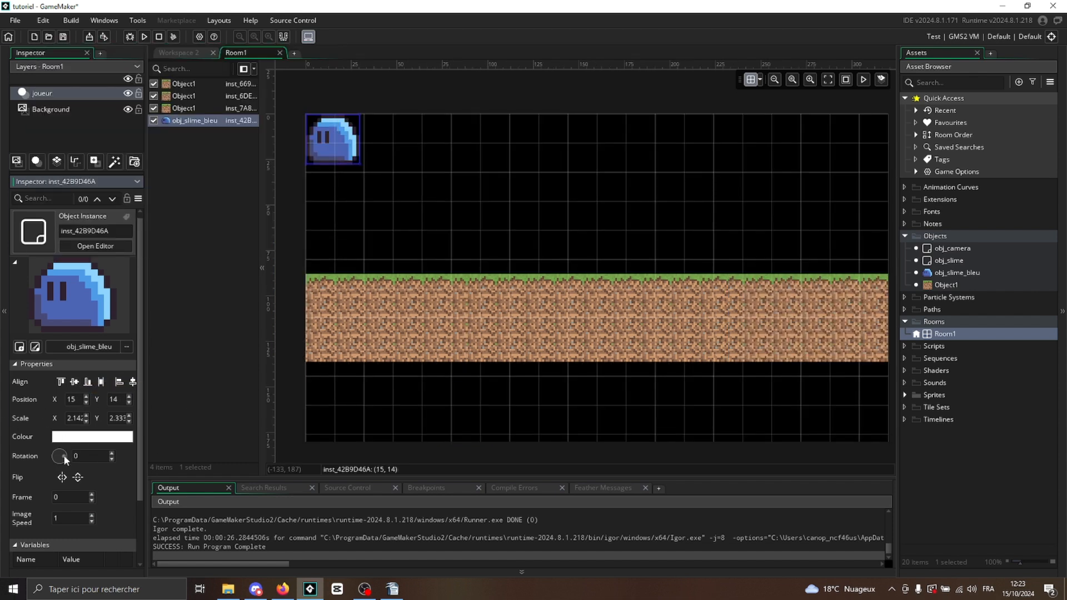
mouse_move(64, 454)
mouse_down()
mouse_move(56, 475)
mouse_move(52, 454)
mouse_up()
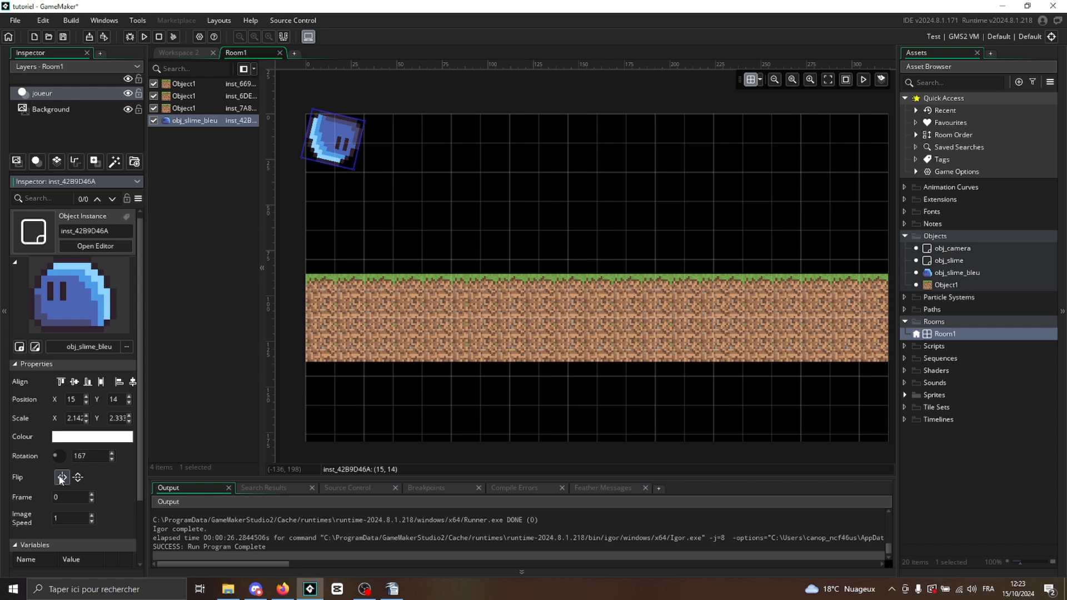
scroll(69, 452, down, 2)
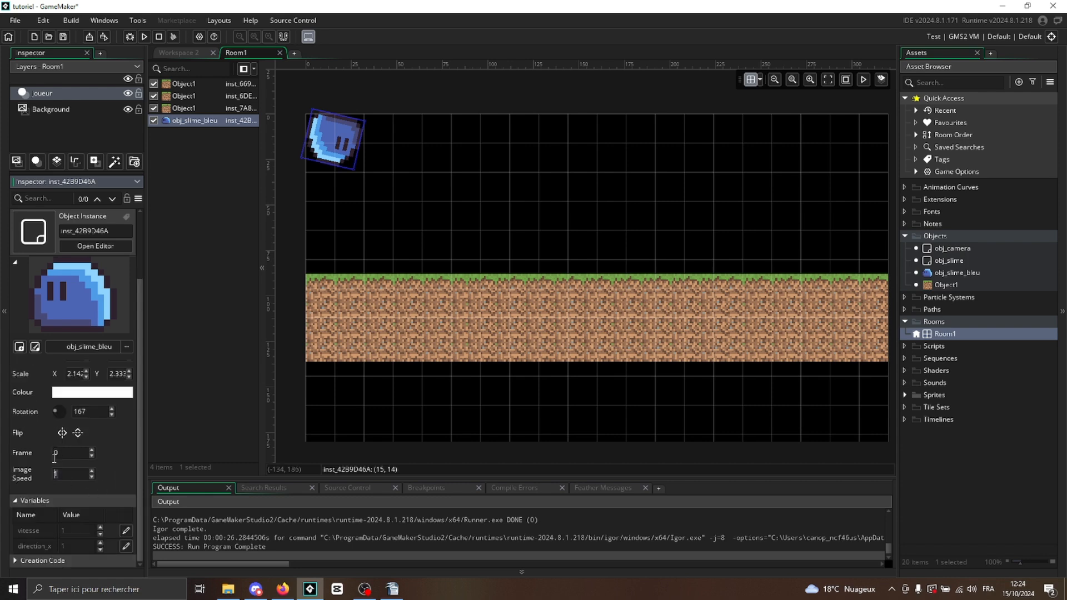
Step: Open the spr_slime sprite to check its frames-per-second setting, and return to Room1
click(905, 395)
double_click(946, 420)
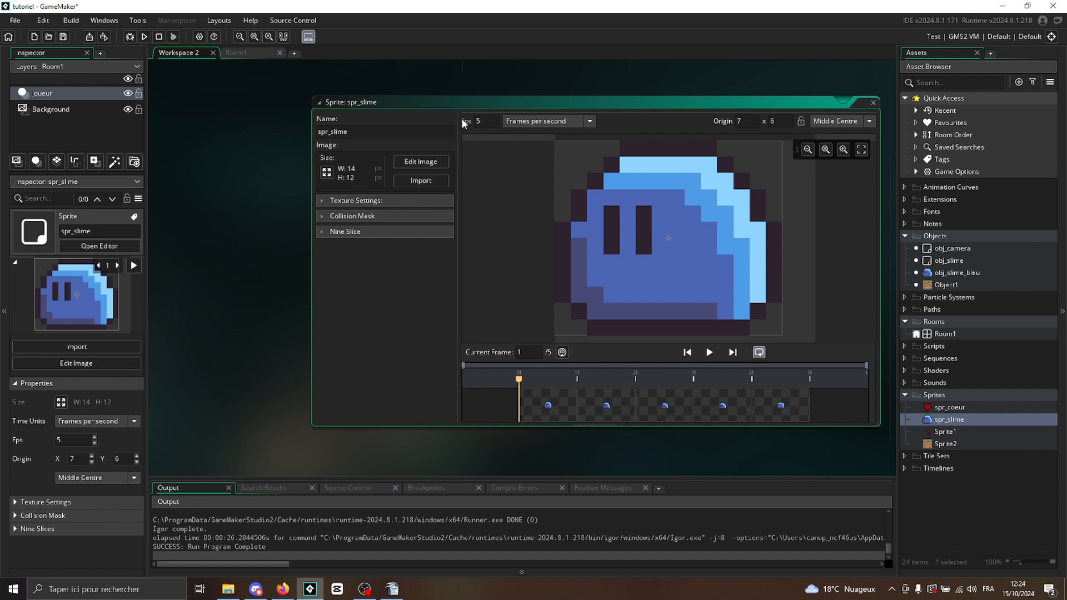
click(249, 51)
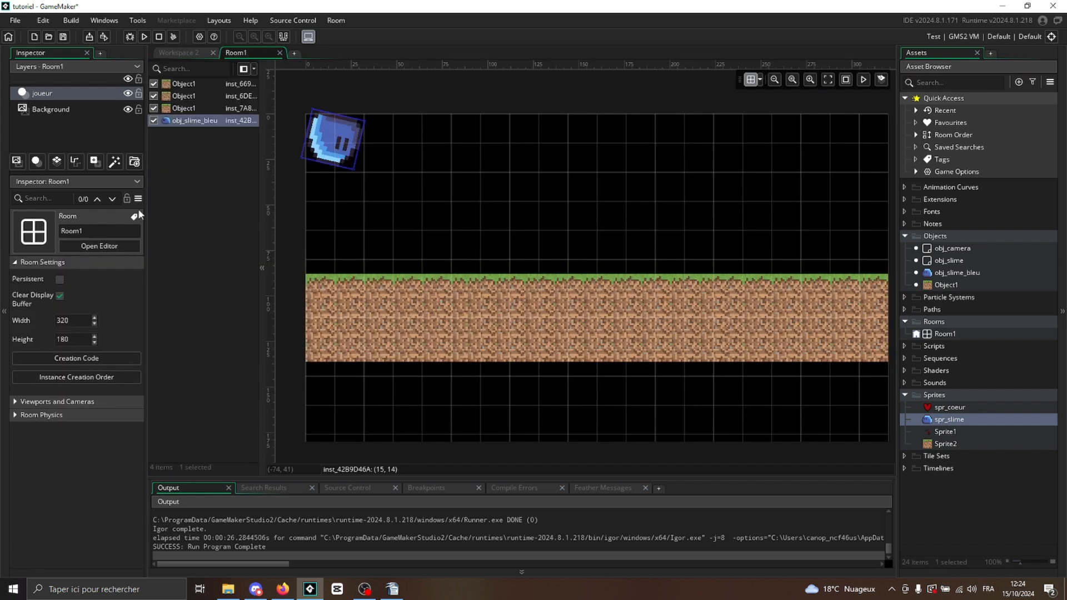
Step: Set the obj_slime_bleu instance's image speed to 2, check its full instance properties, and expand its creation code
click(92, 473)
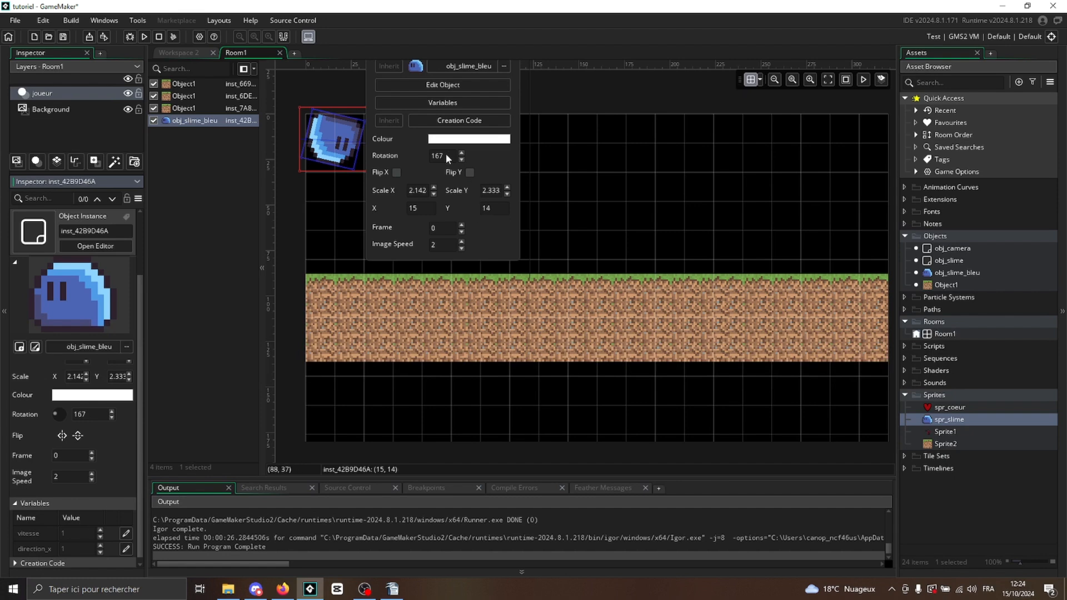
scroll(546, 251, up, 2)
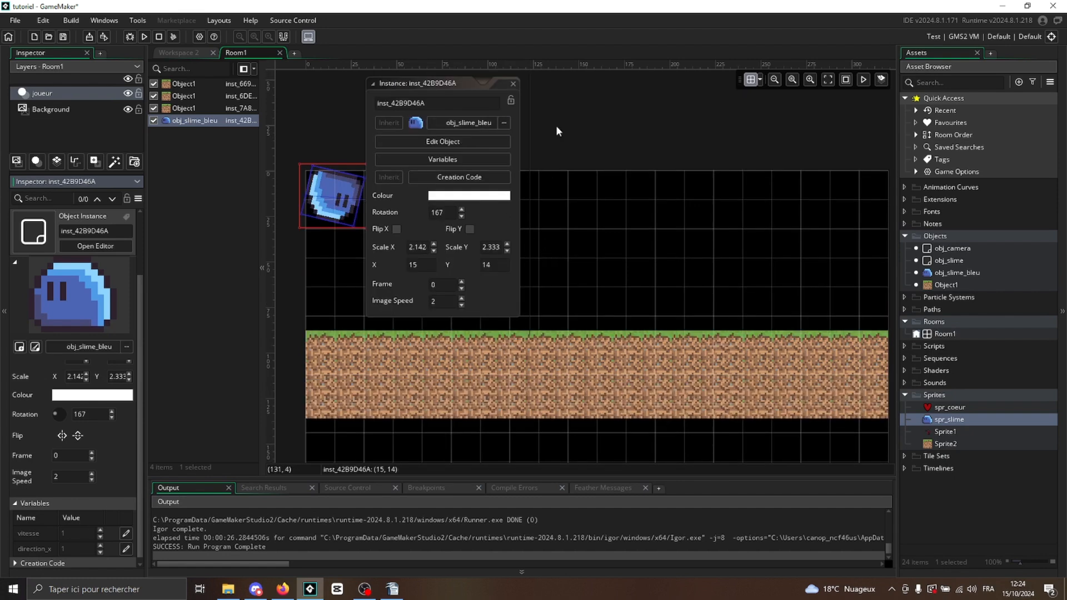
click(512, 84)
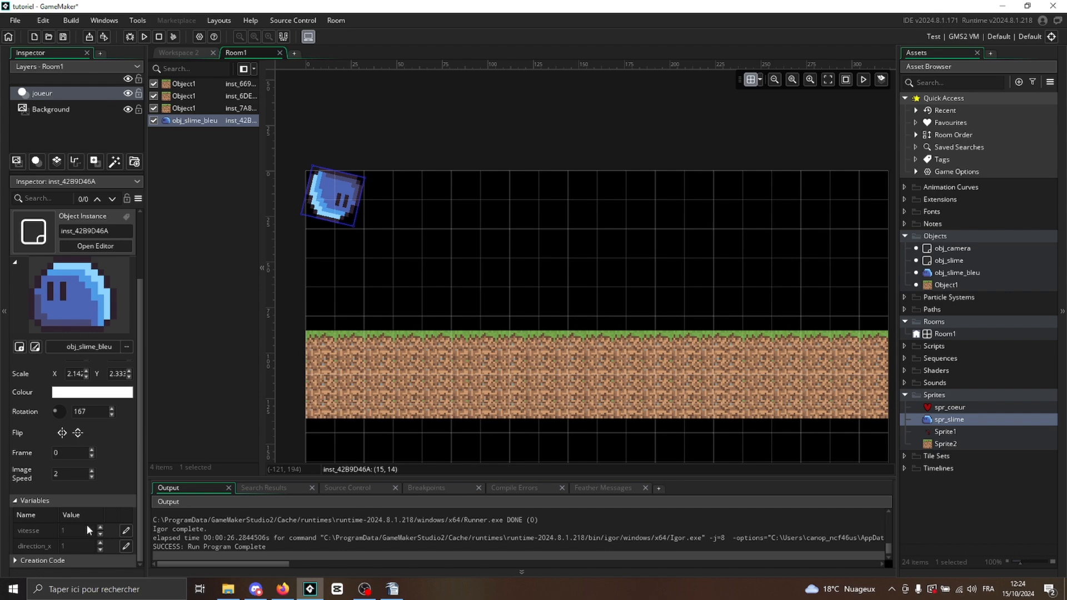
click(18, 559)
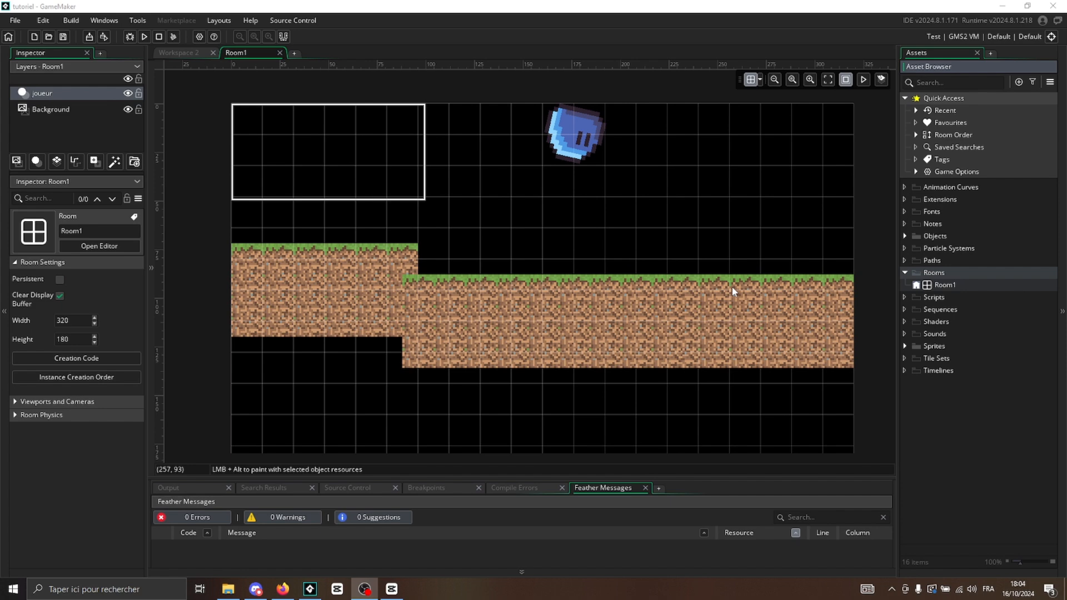
Step: Expand the room order and create a second room, Room2, in the Rooms group
click(915, 135)
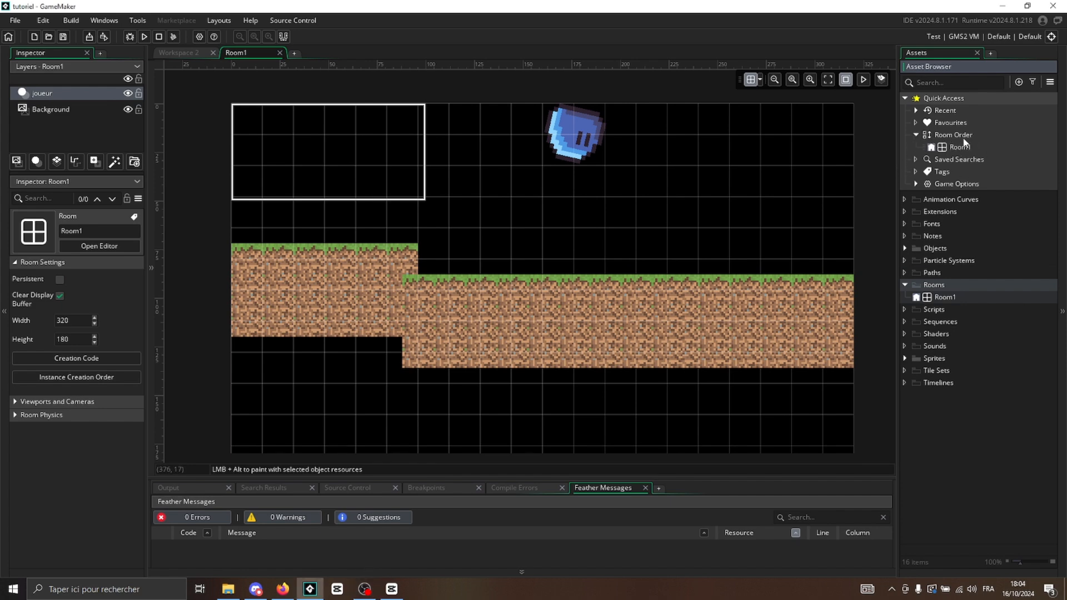
right_click(931, 286)
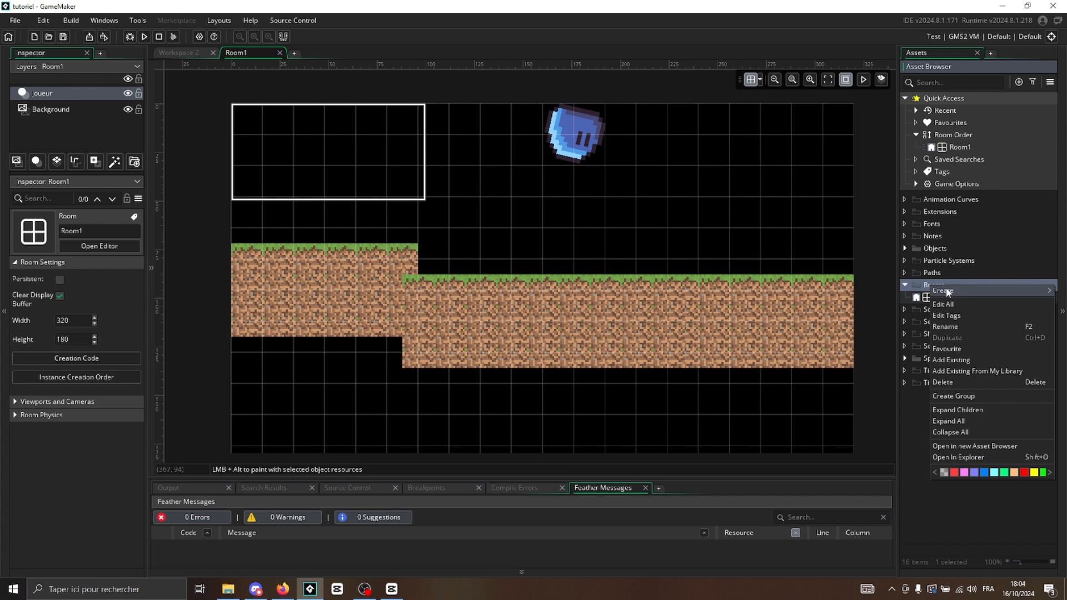
mouse_move(946, 288)
click(875, 383)
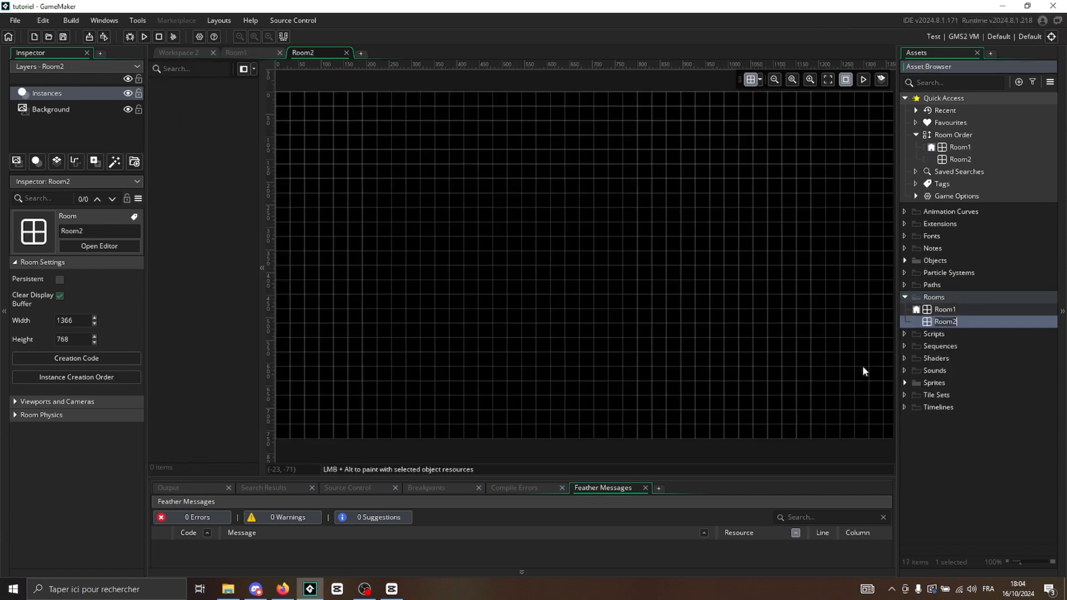
Step: Open the Room Manager and move Room2 above Room1 in the room order
double_click(958, 158)
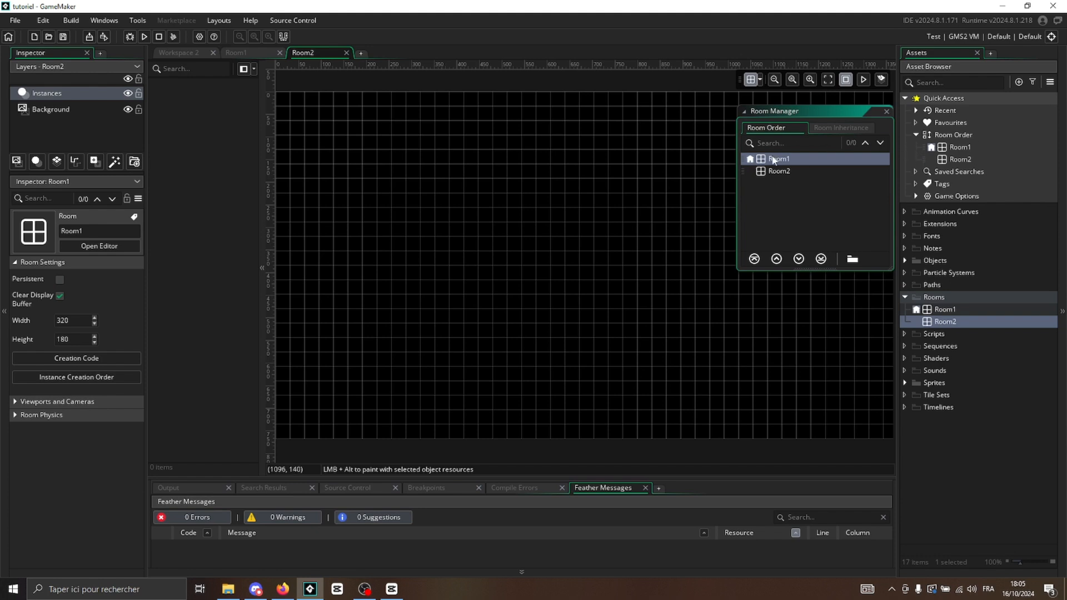
click(782, 171)
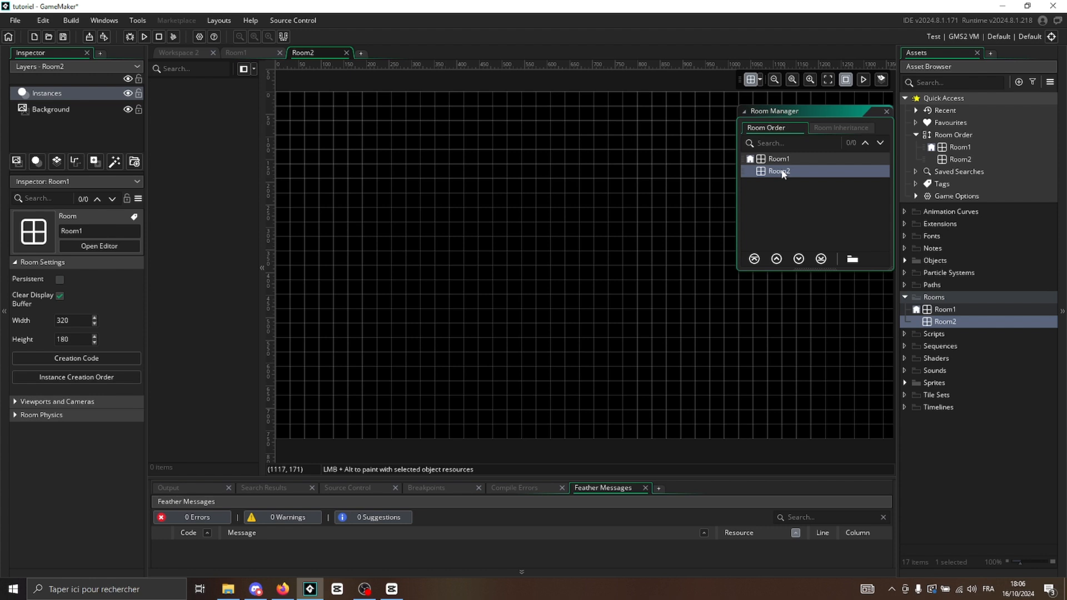
drag(782, 172, 779, 158)
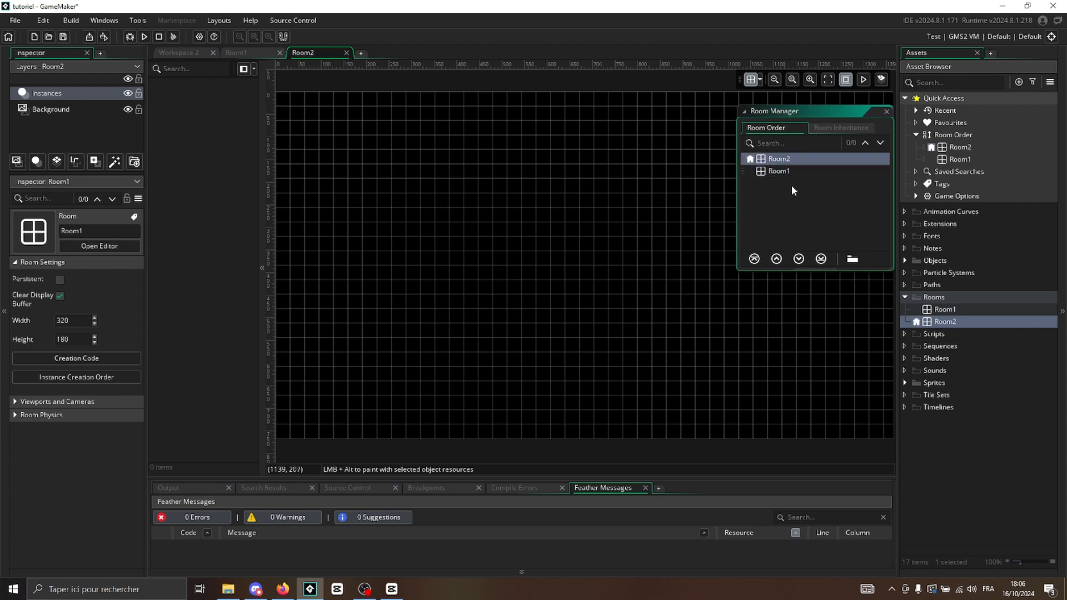
Step: Create a child room of Room1, keeping the name Room1_Child_0
double_click(942, 310)
right_click(936, 311)
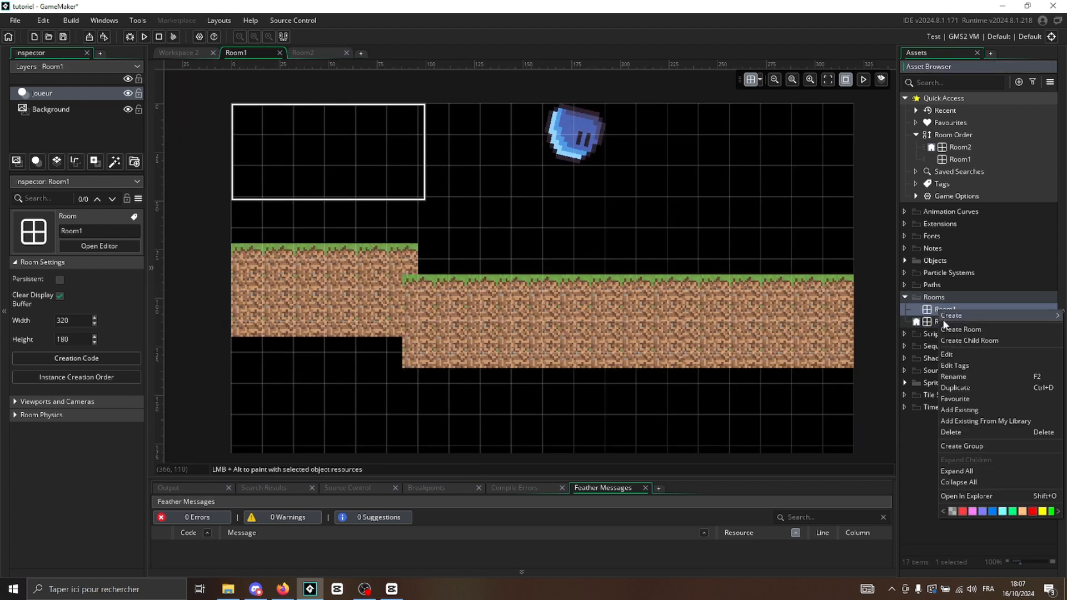
right_click(932, 310)
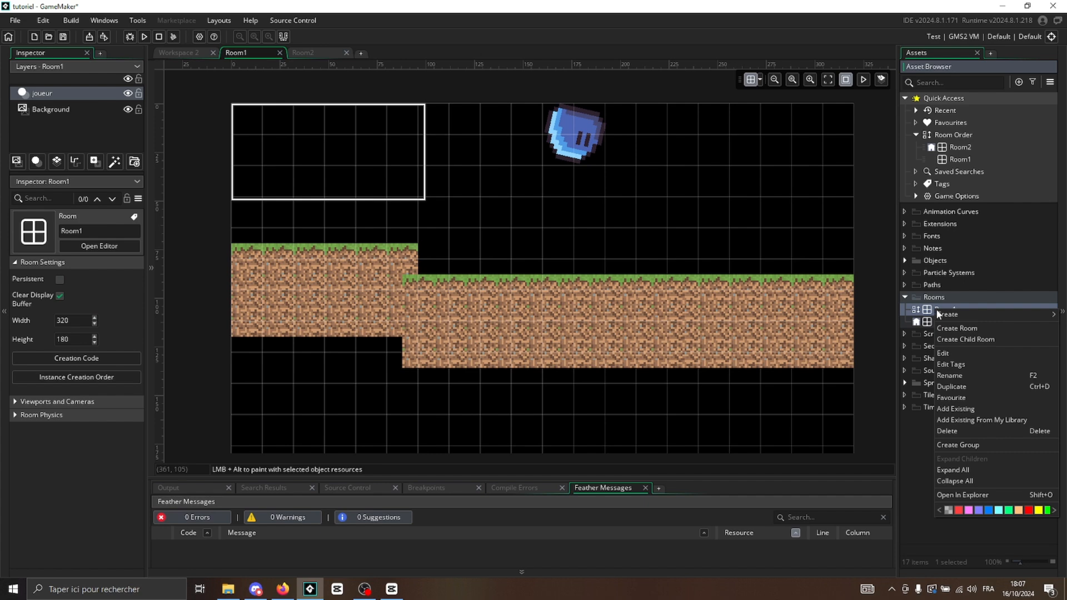
click(981, 340)
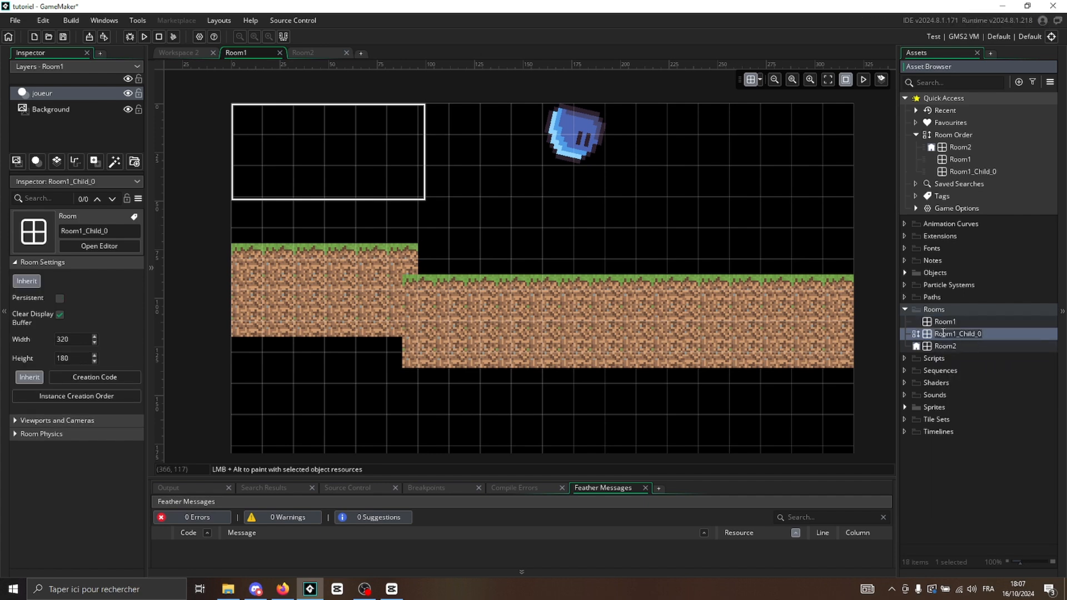
click(992, 333)
Step: Open Room1 and Room1_Child_0 alternately to compare the parent room's contents with the child's
double_click(945, 321)
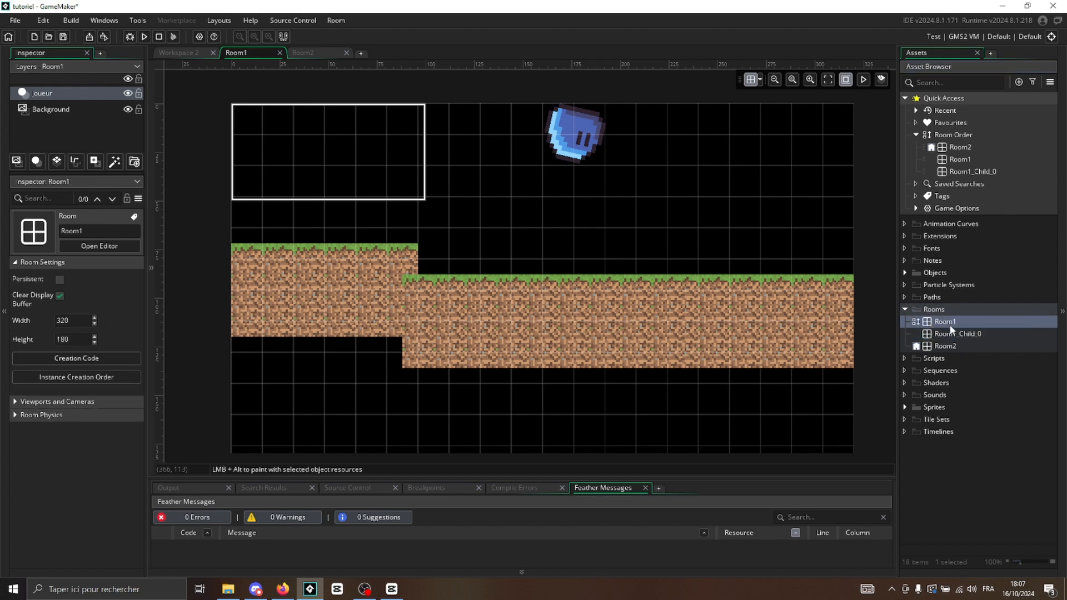
click(967, 335)
double_click(967, 334)
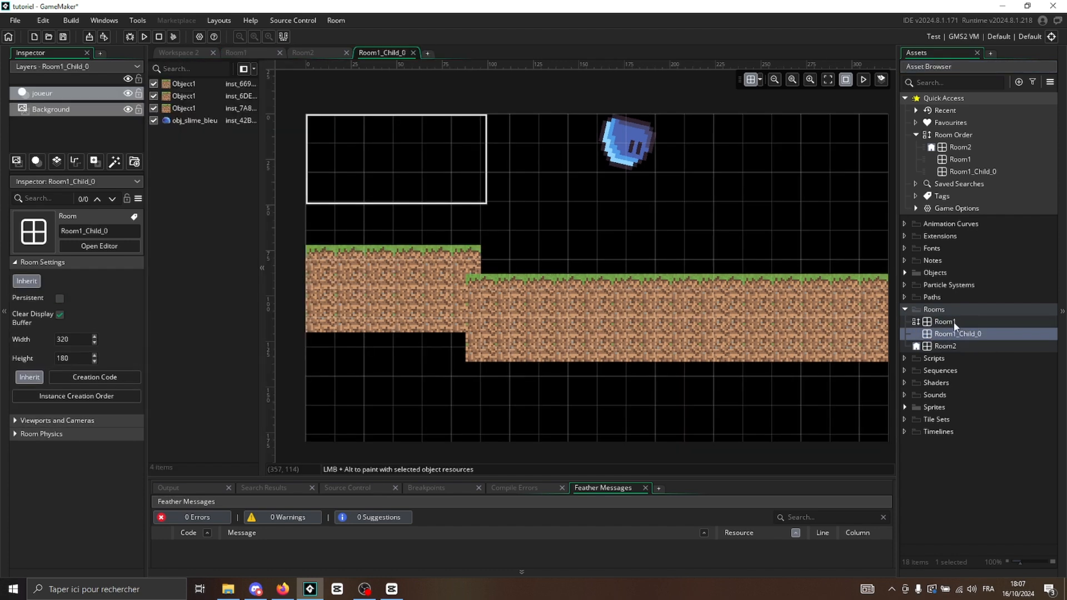
click(955, 323)
double_click(956, 322)
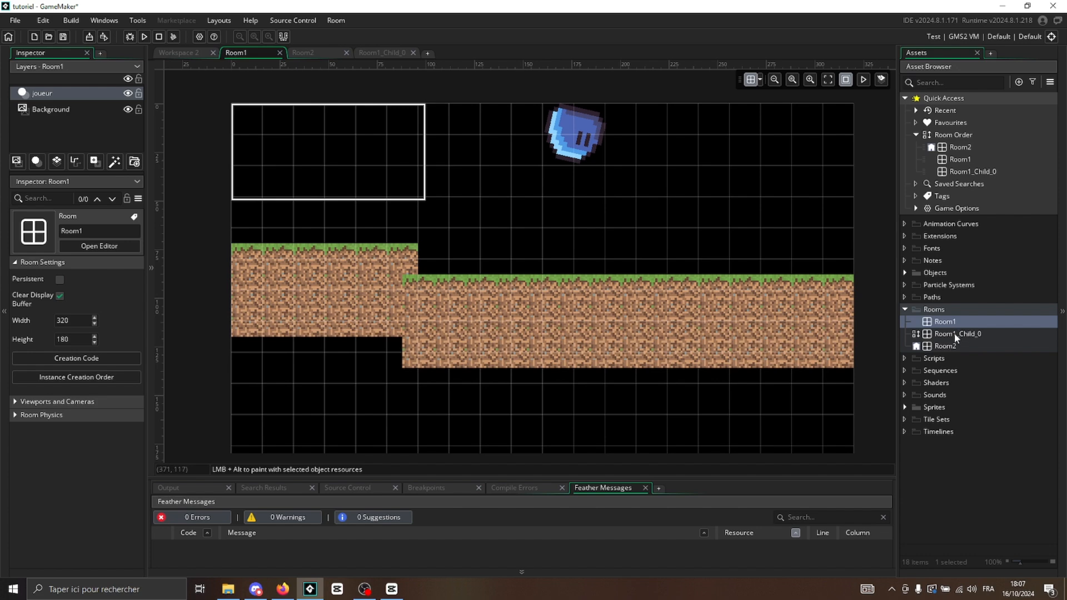
double_click(955, 332)
click(949, 320)
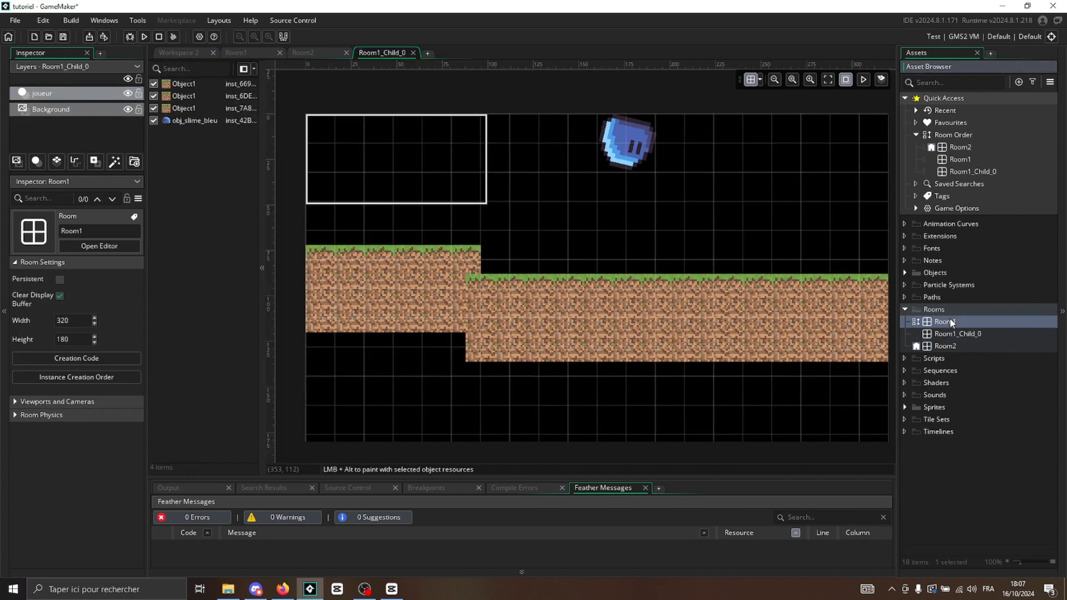
double_click(950, 321)
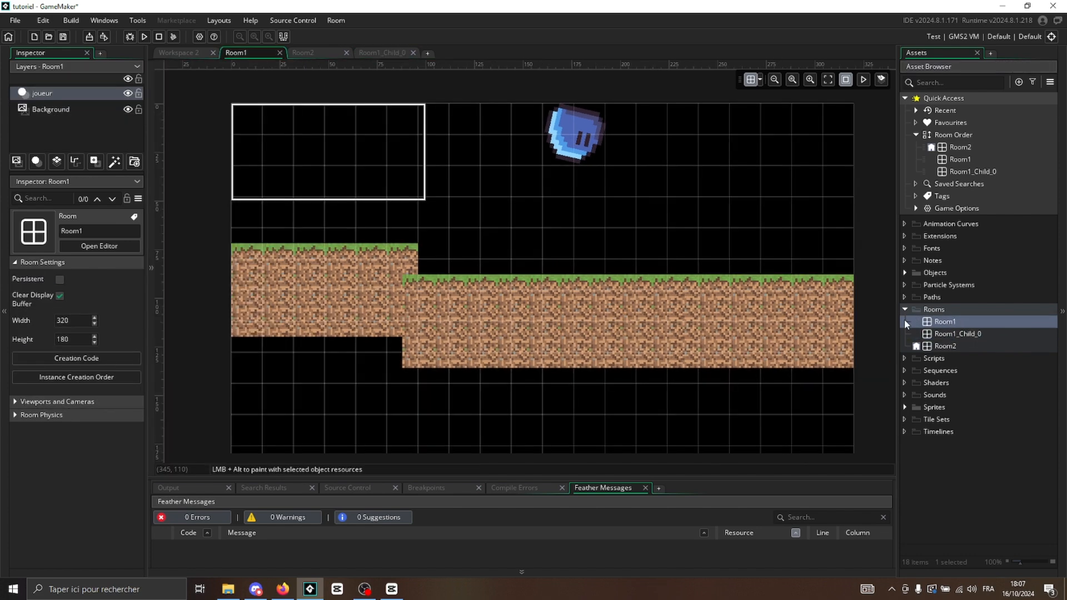
Step: Move the obj_slime_bleu instance in Room1 to X 288, Y 16
click(581, 144)
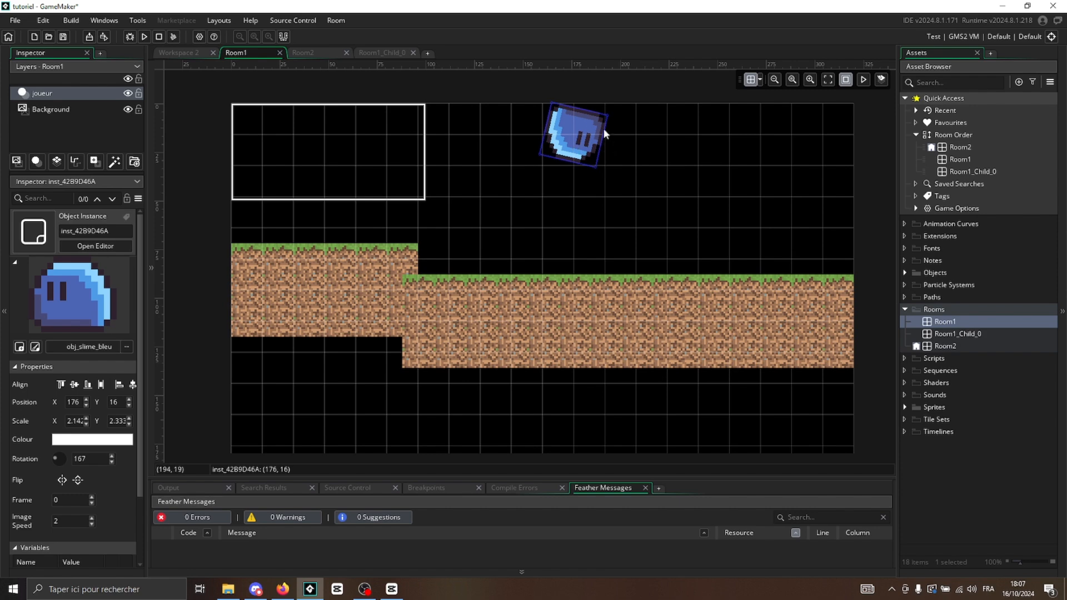
drag(605, 133, 794, 136)
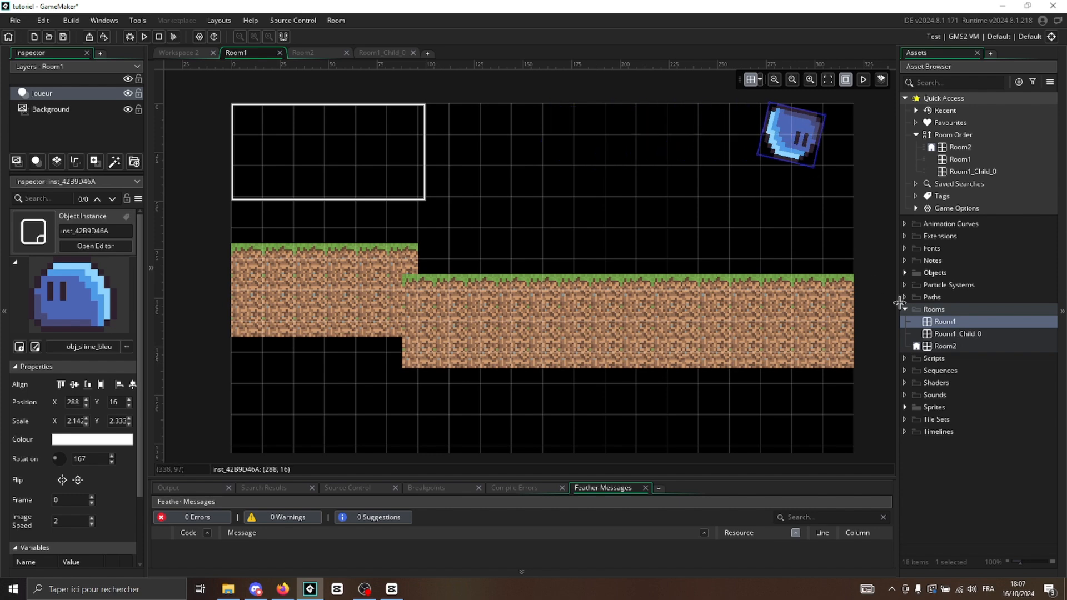
Step: Turn off object inheritance for the obj_slime_bleu instance in Room1_Child_0 and compare its position with the one in Room1
click(916, 333)
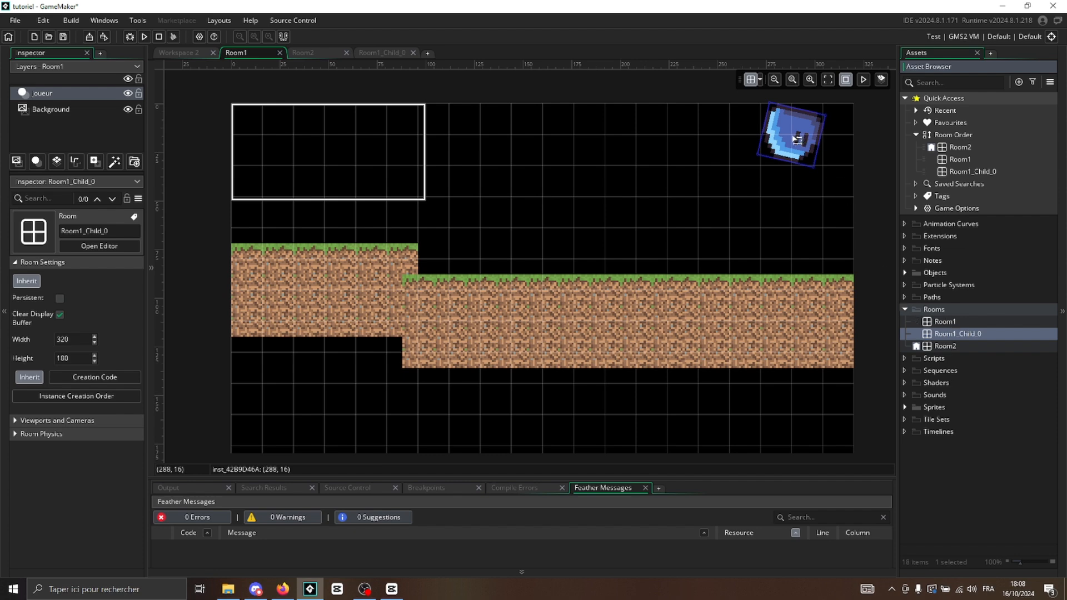
double_click(797, 140)
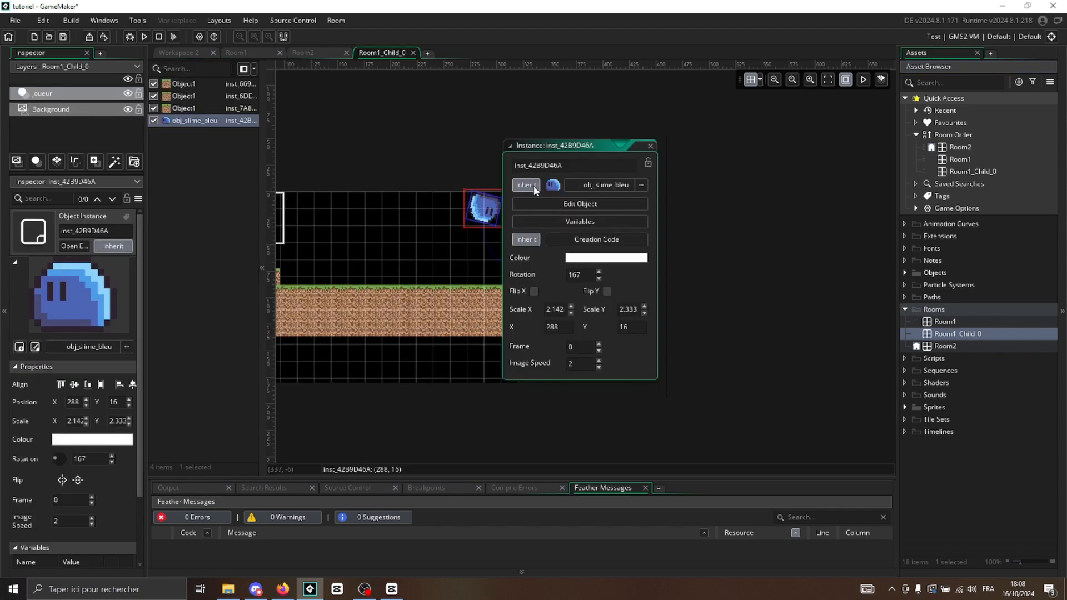
double_click(960, 321)
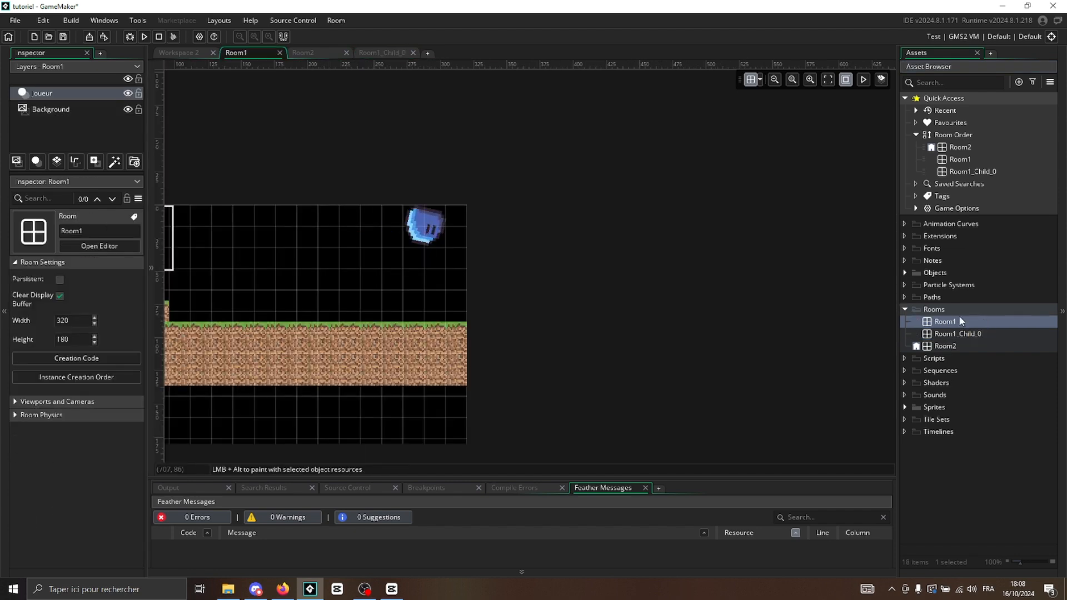
click(828, 80)
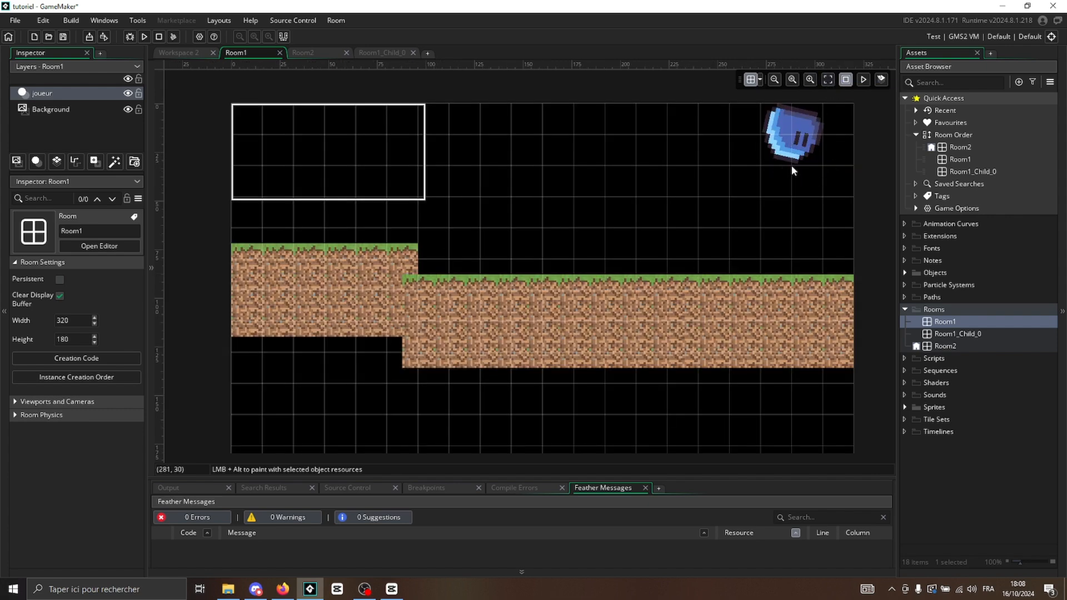
double_click(945, 334)
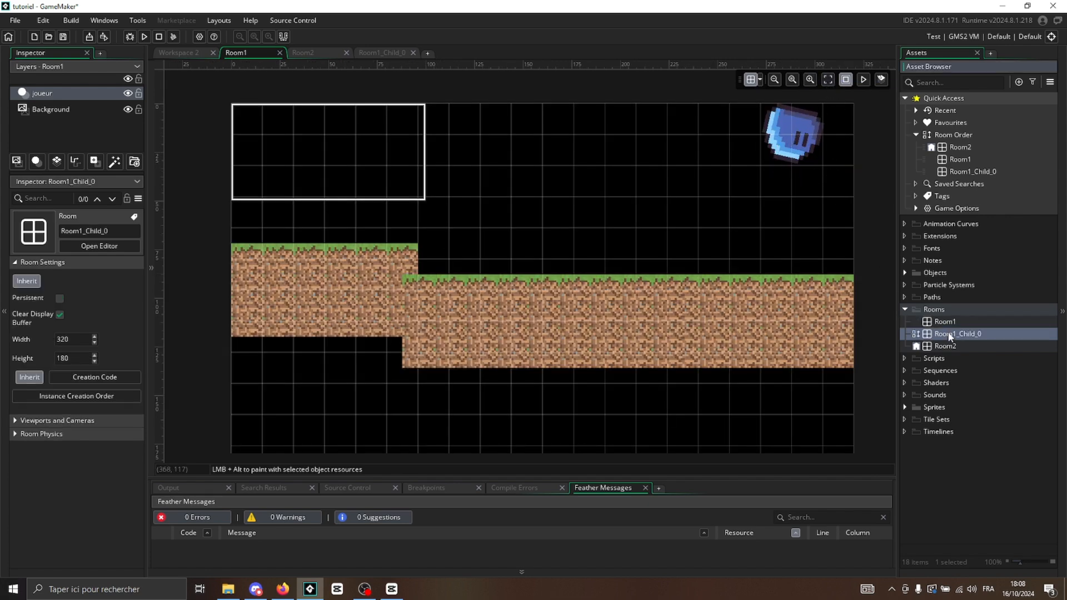
scroll(778, 109, up, 3)
click(804, 201)
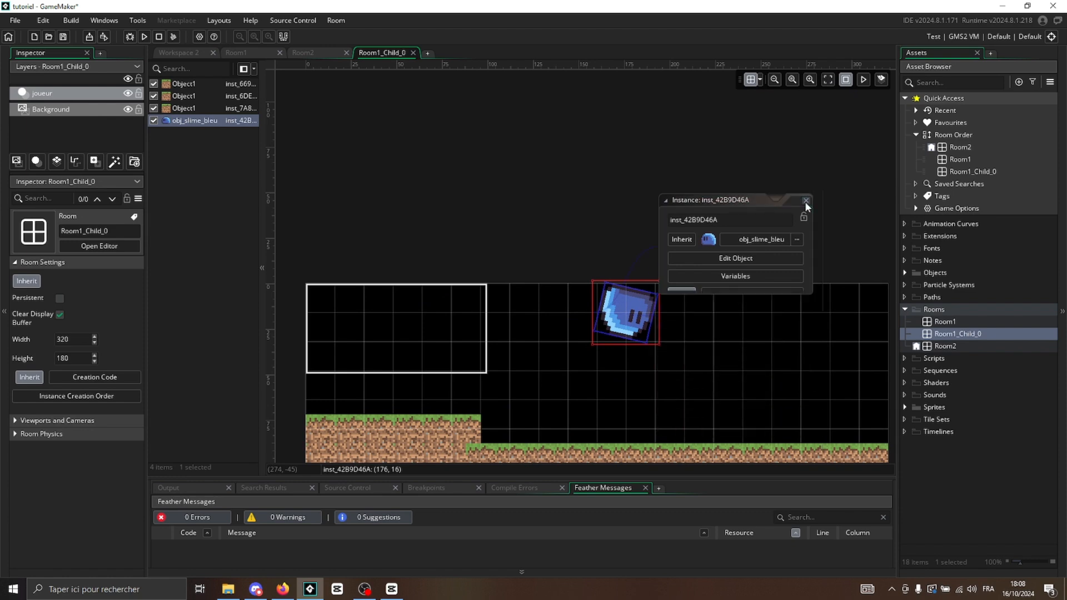
scroll(789, 197, down, 3)
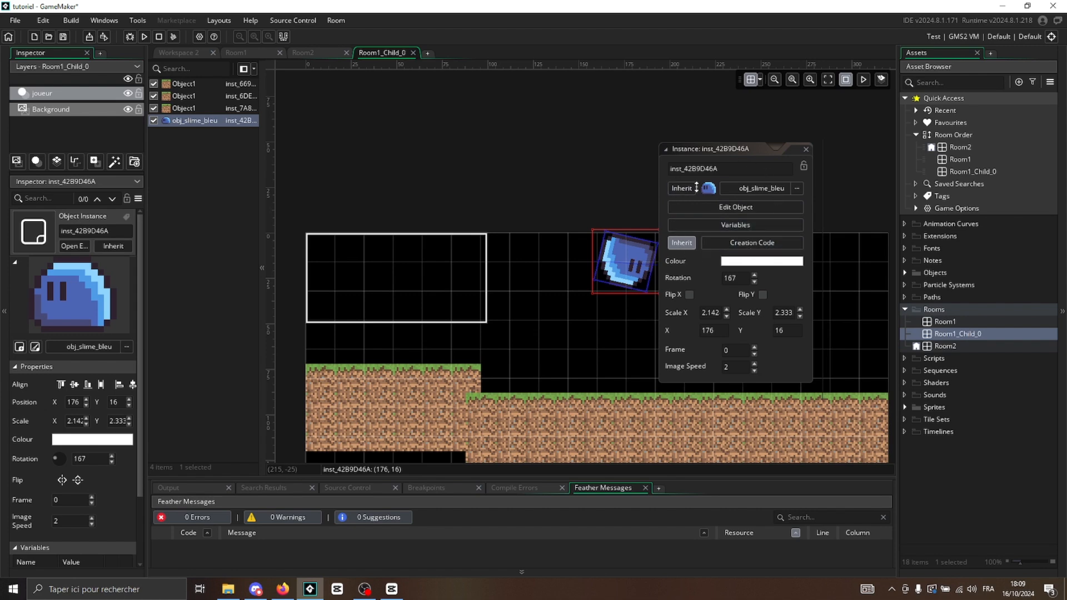
scroll(367, 358, down, 2)
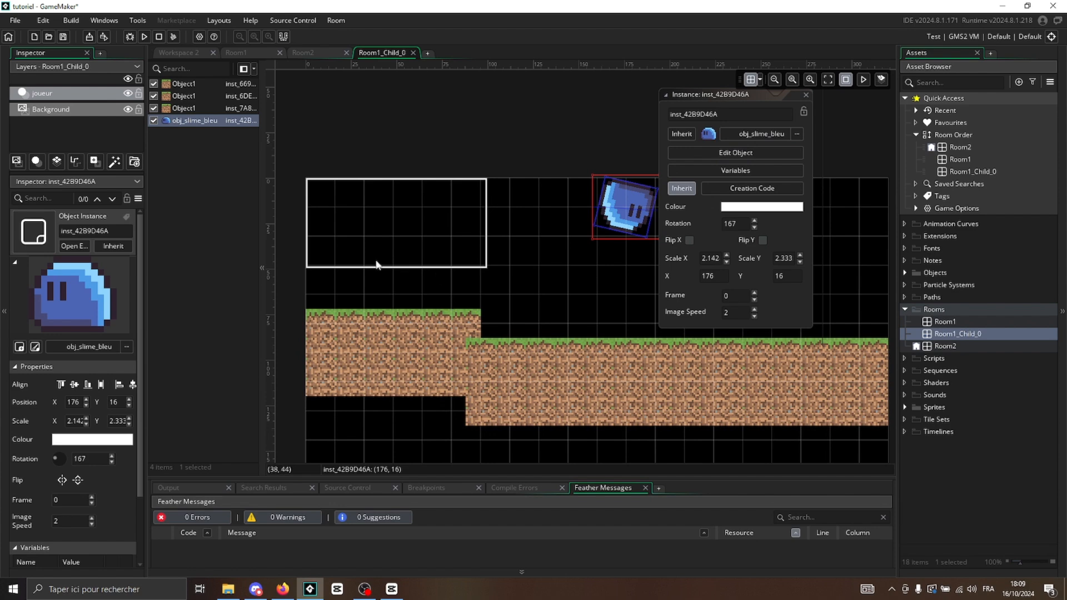
click(219, 328)
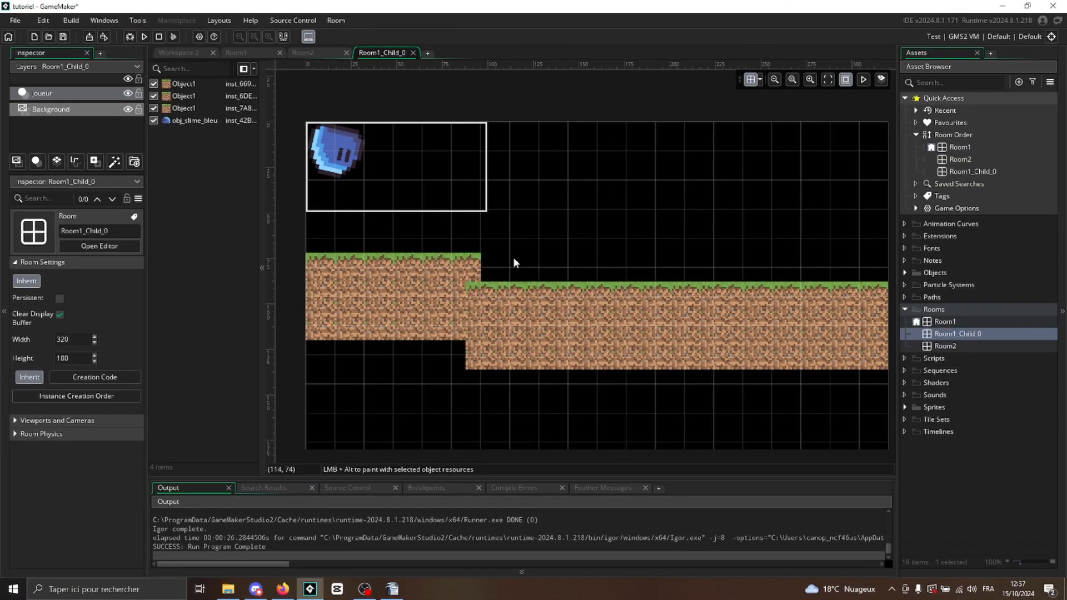